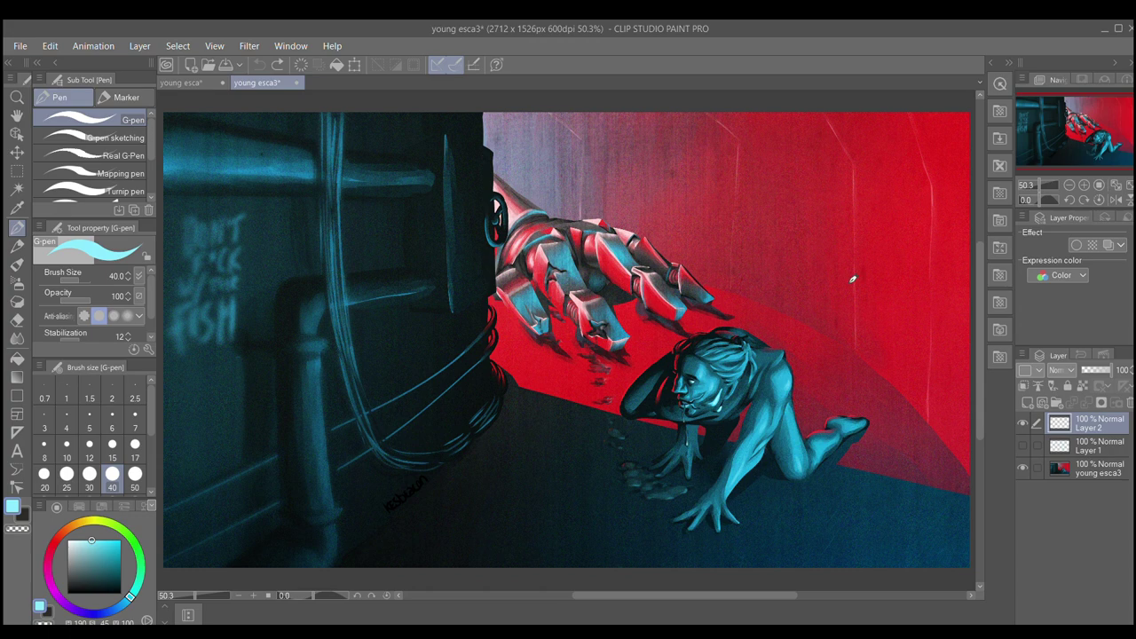
- Draw a cyan arc and hooked arrow below the mech hand, then swap Layer 2 for Layer 1's grid
mouse_move(625, 203)
mouse_down()
mouse_move(819, 304)
mouse_move(826, 359)
mouse_up()
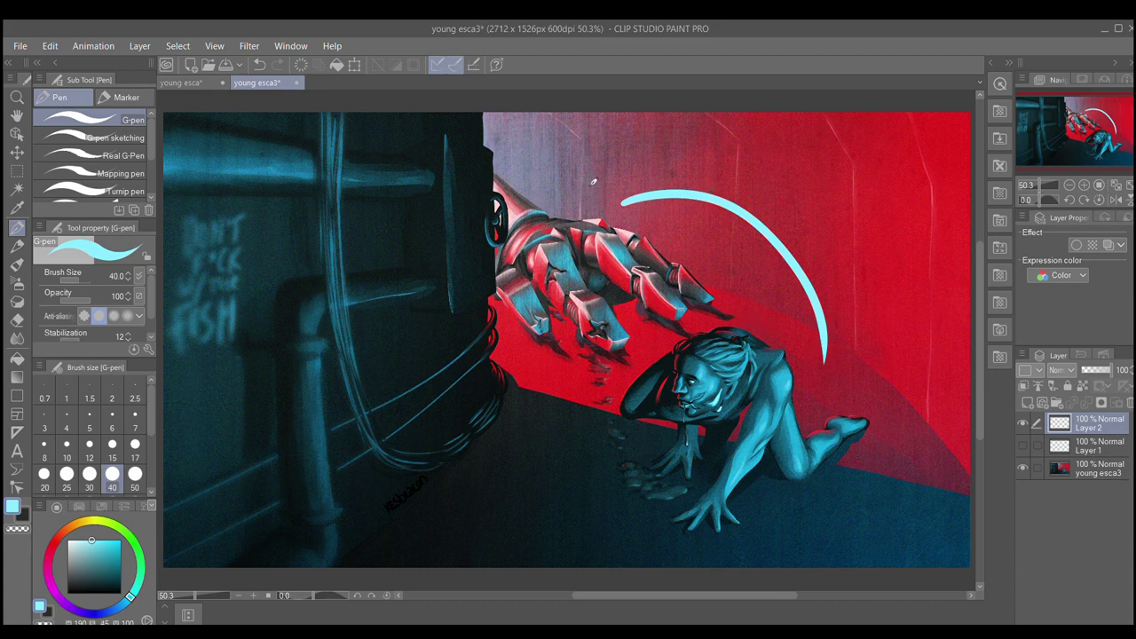
mouse_move(524, 388)
mouse_down()
mouse_move(565, 355)
mouse_move(558, 346)
mouse_move(579, 362)
mouse_up()
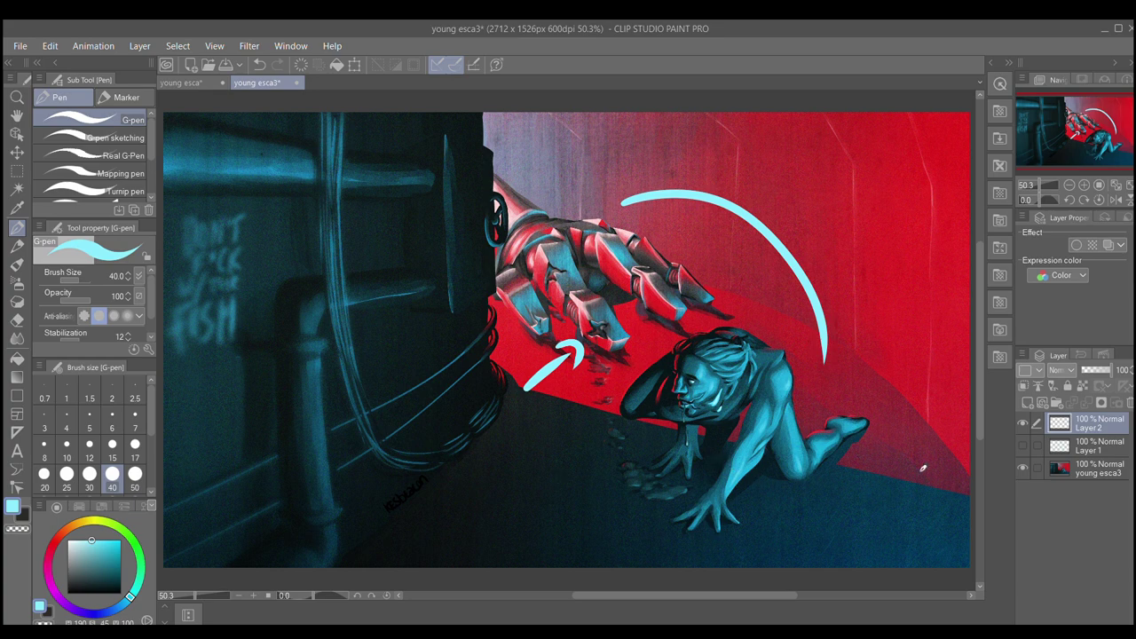
click(1023, 446)
click(1022, 423)
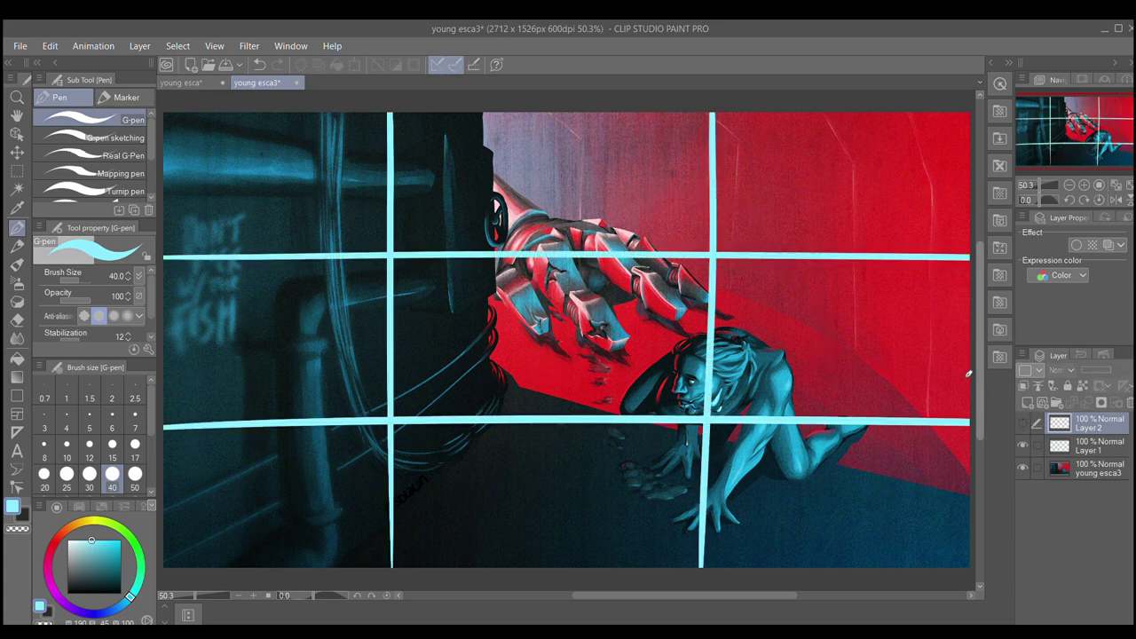
- On Layer 1, draw a sweeping cyan curve across the grid, then switch to the young esca document
click(1070, 447)
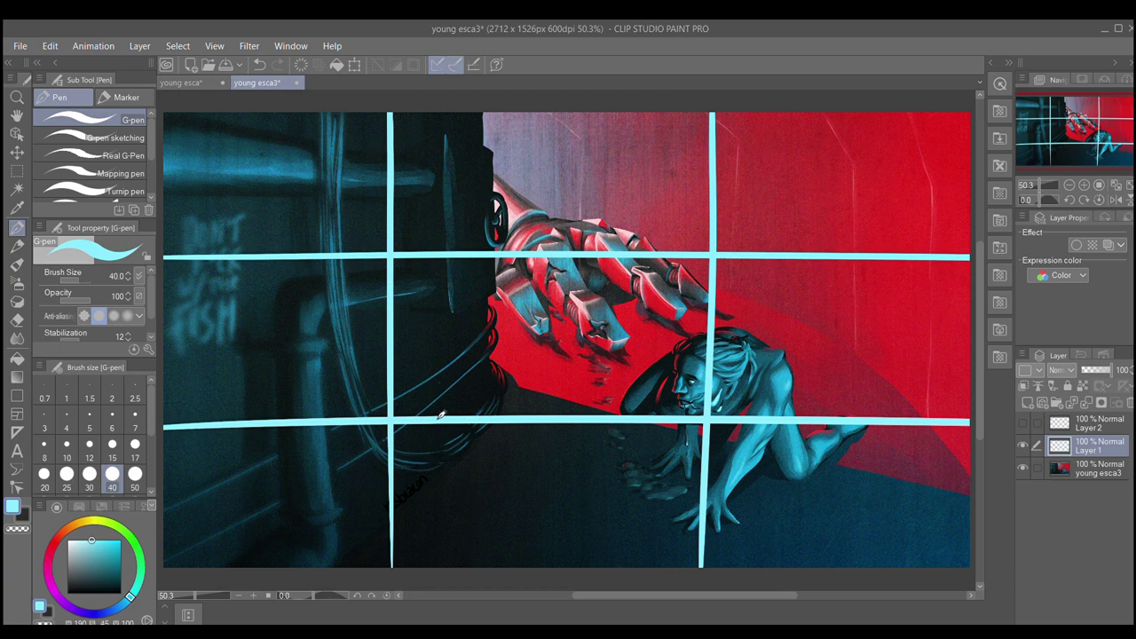
mouse_move(198, 317)
mouse_down()
mouse_move(211, 302)
mouse_move(724, 479)
mouse_up()
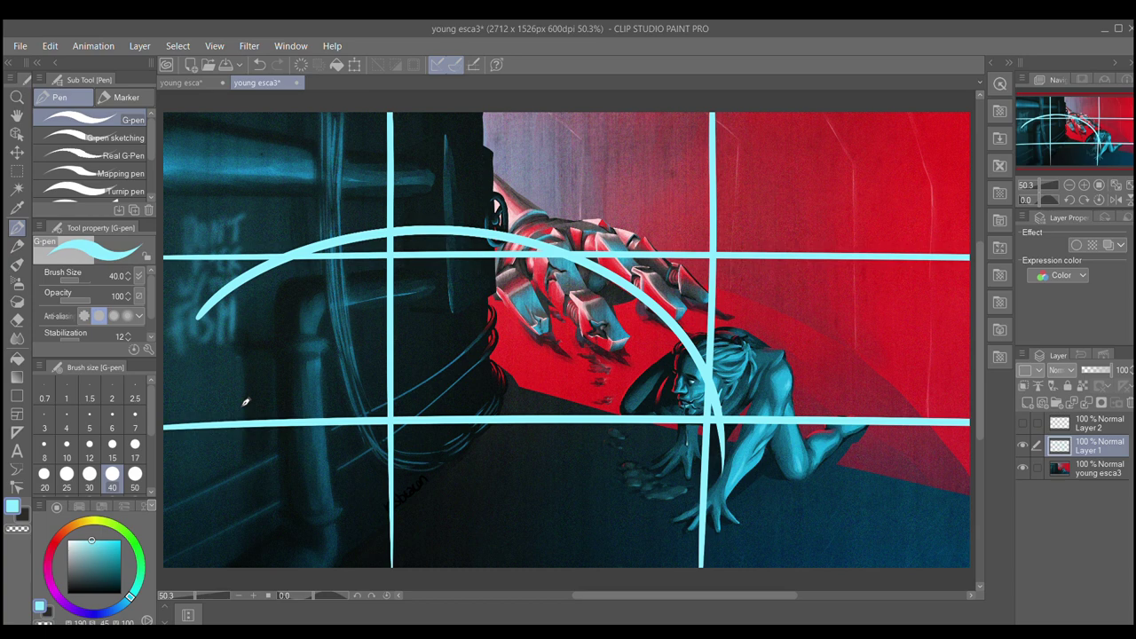
click(190, 82)
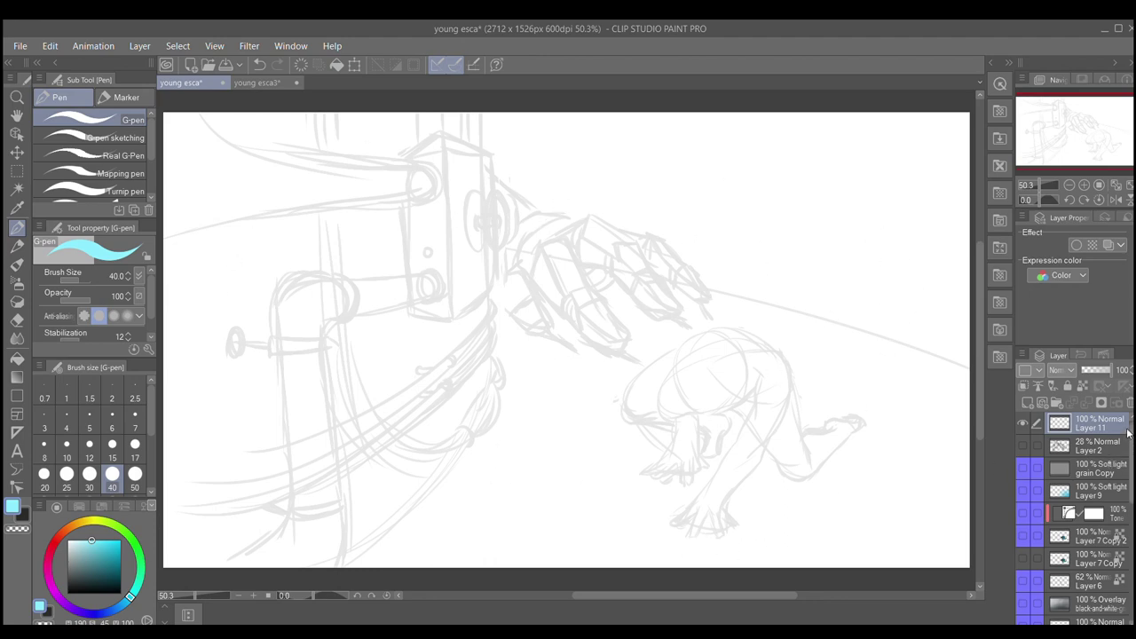
- Scroll the Layer panel up and down to locate the 28% Layer 2 sketch
scroll(1131, 430, down, 6)
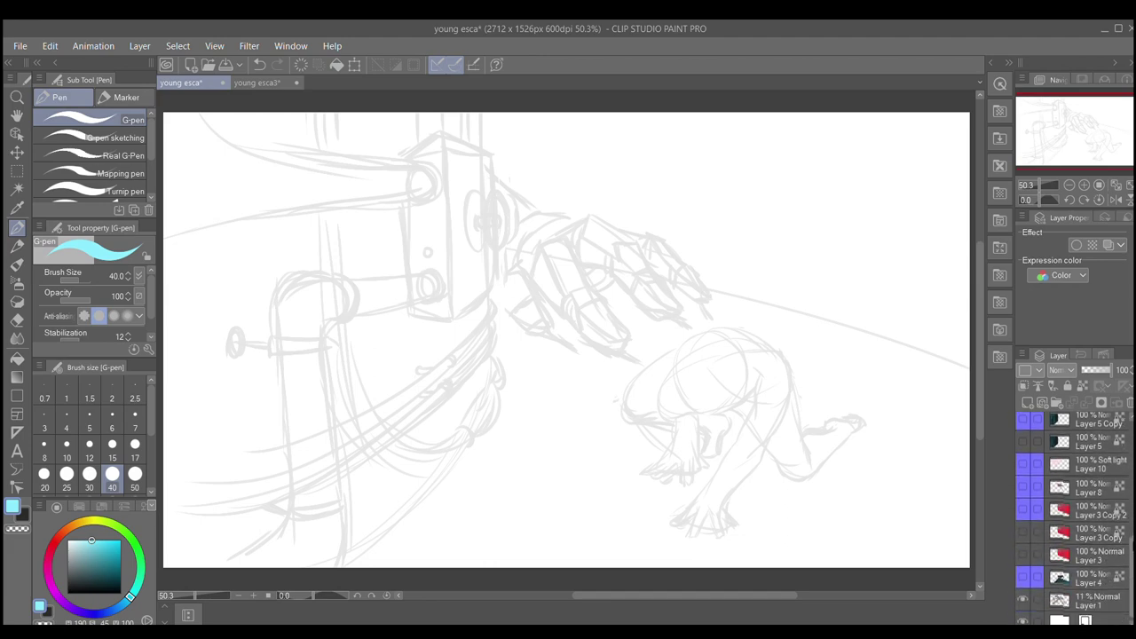
scroll(1123, 488, up, 8)
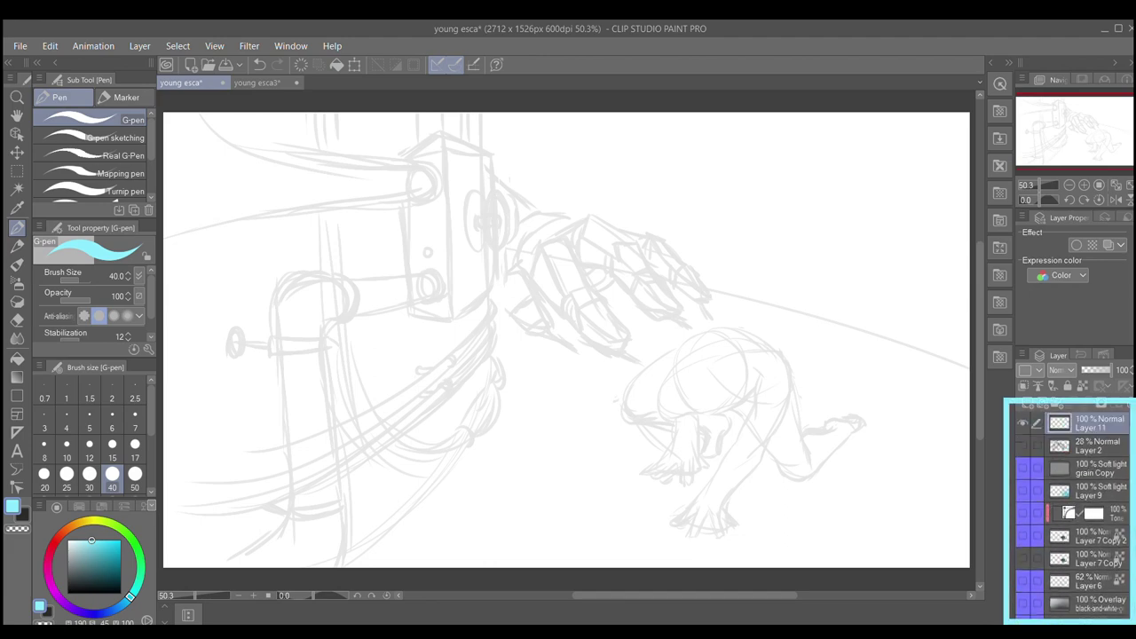
scroll(1126, 547, down, 5)
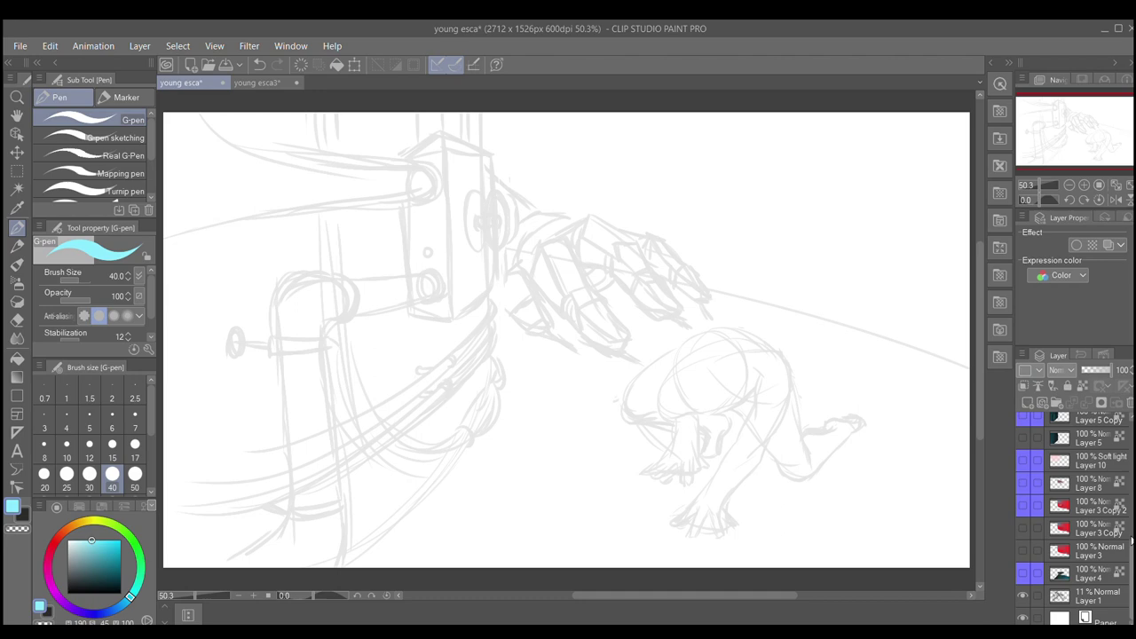
scroll(1131, 540, up, 5)
- Turn on and select the Layer 2 detailed sketch, then show Layer 7's blue-coloured figure
click(1022, 446)
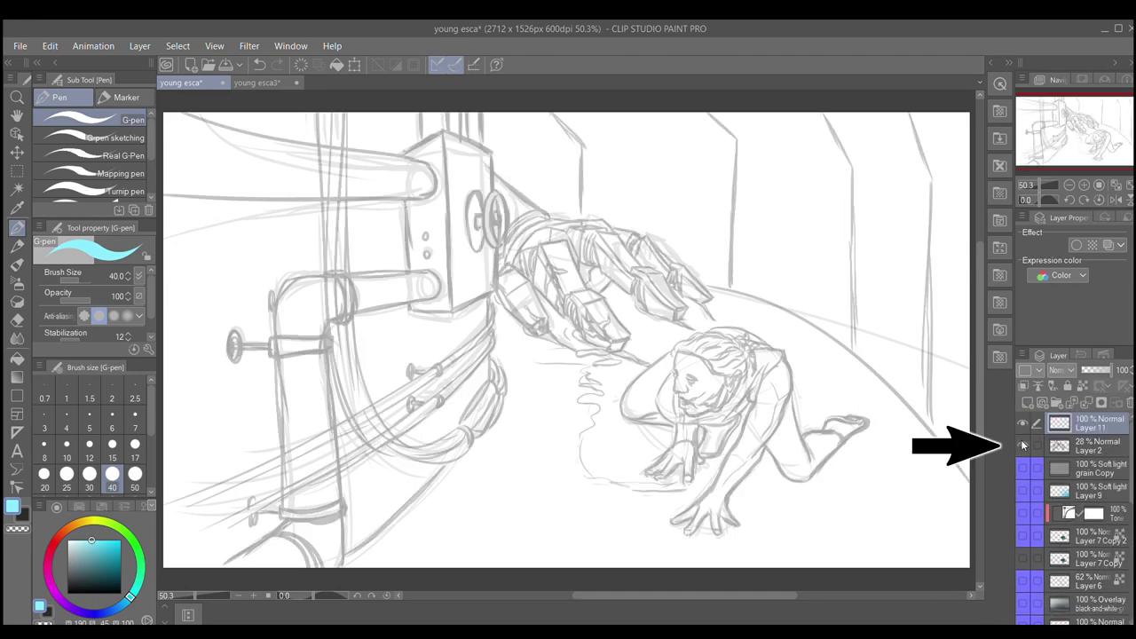
click(1091, 449)
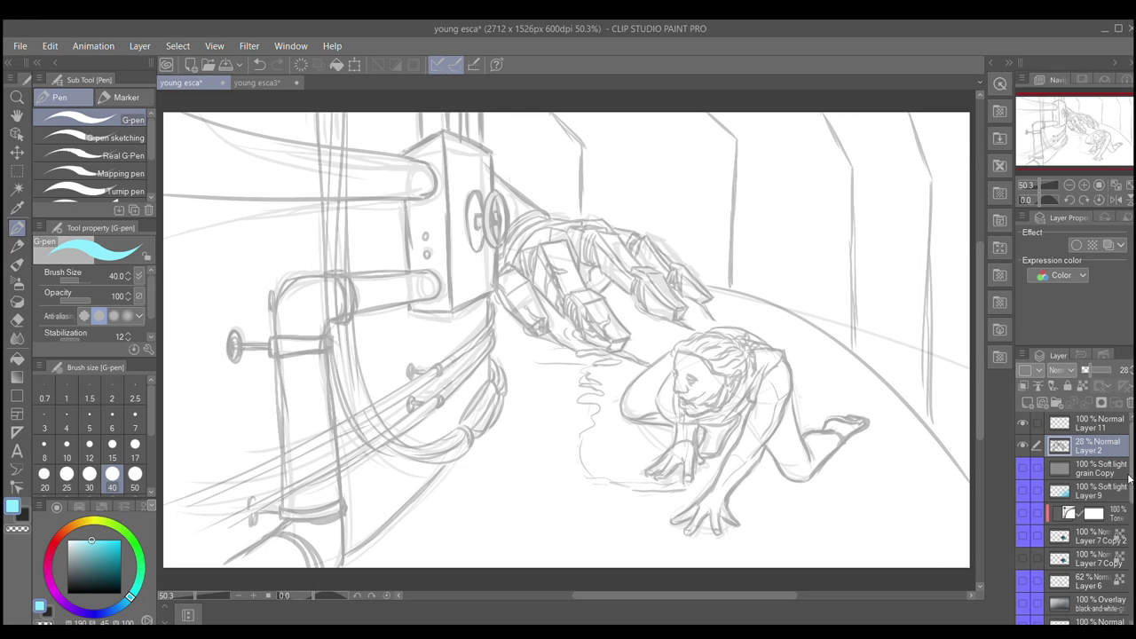
scroll(1129, 479, down, 5)
click(1022, 499)
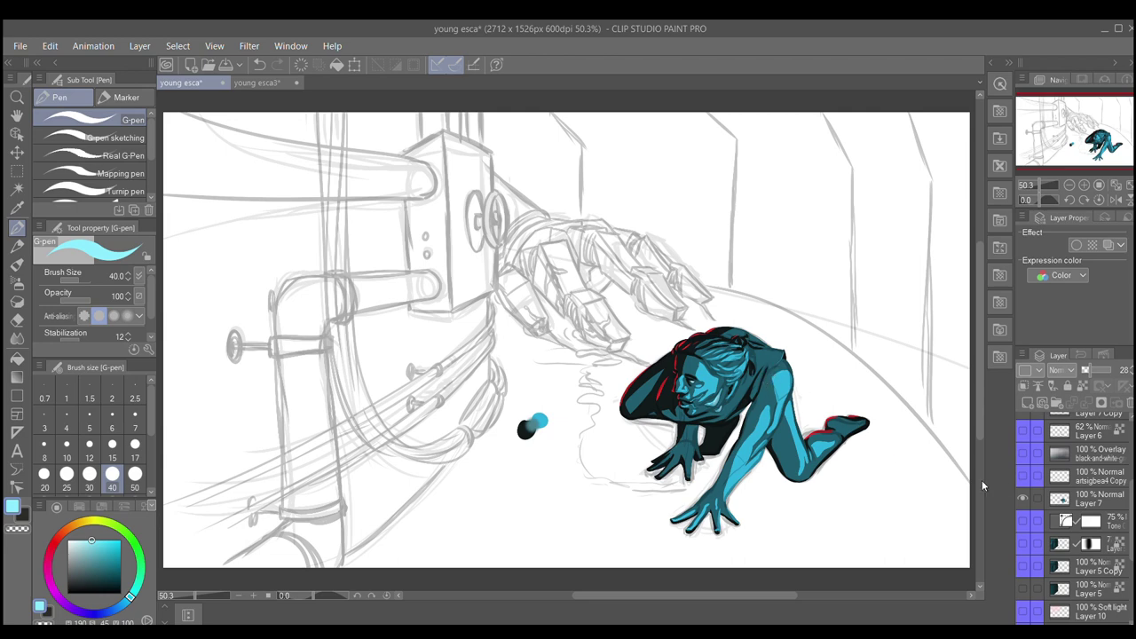
- Hide Layer 7's blue-coloured figure and scroll the Layer panel up and back down
click(1023, 500)
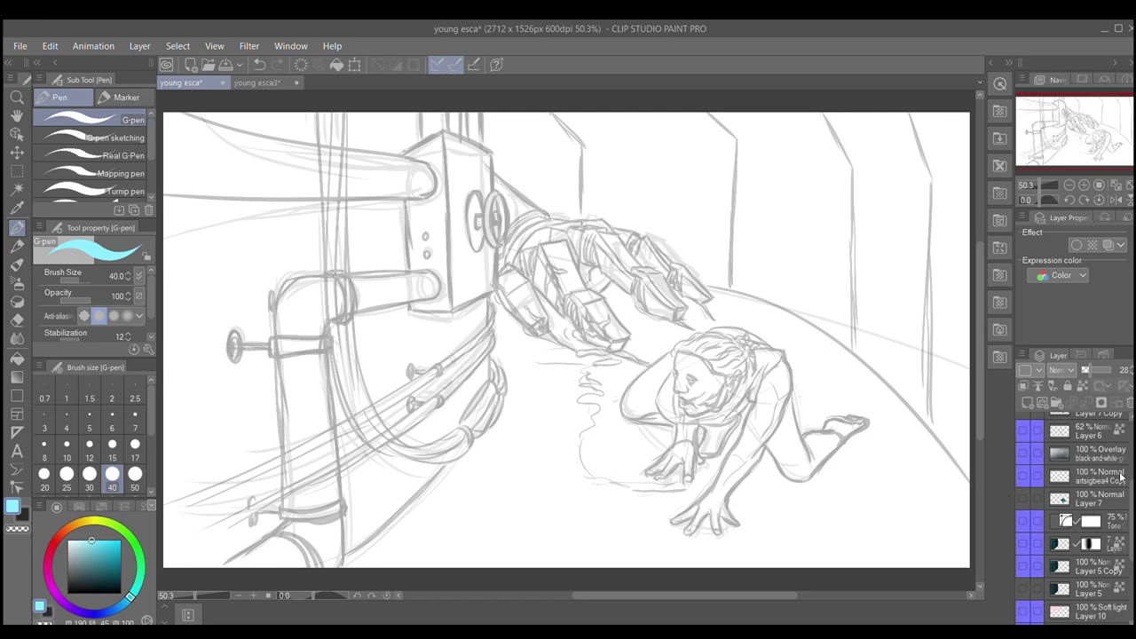
drag(1131, 529, 1132, 403)
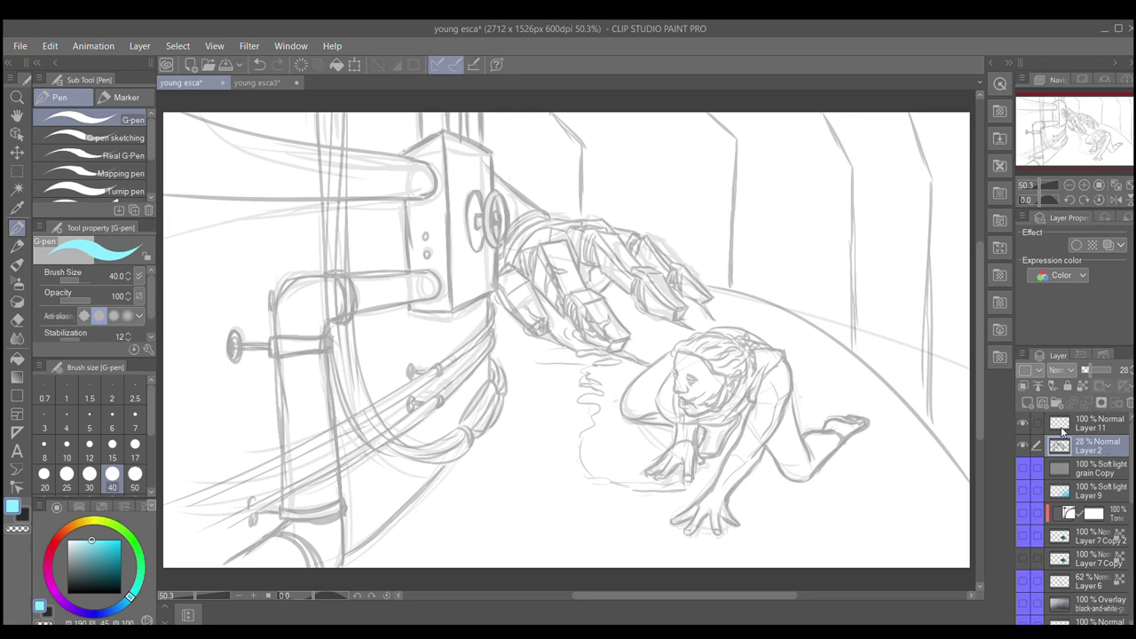
drag(1129, 447, 1127, 504)
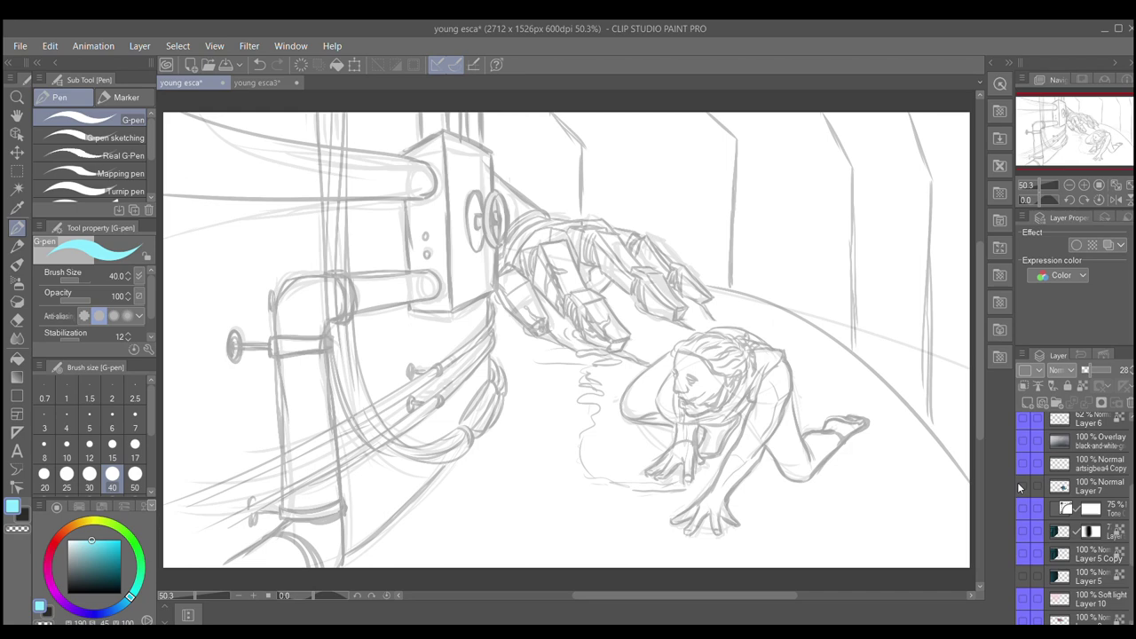
- Show Layer 7's figure again and sample a dark teal from it as the drawing colour, then undo
click(1023, 486)
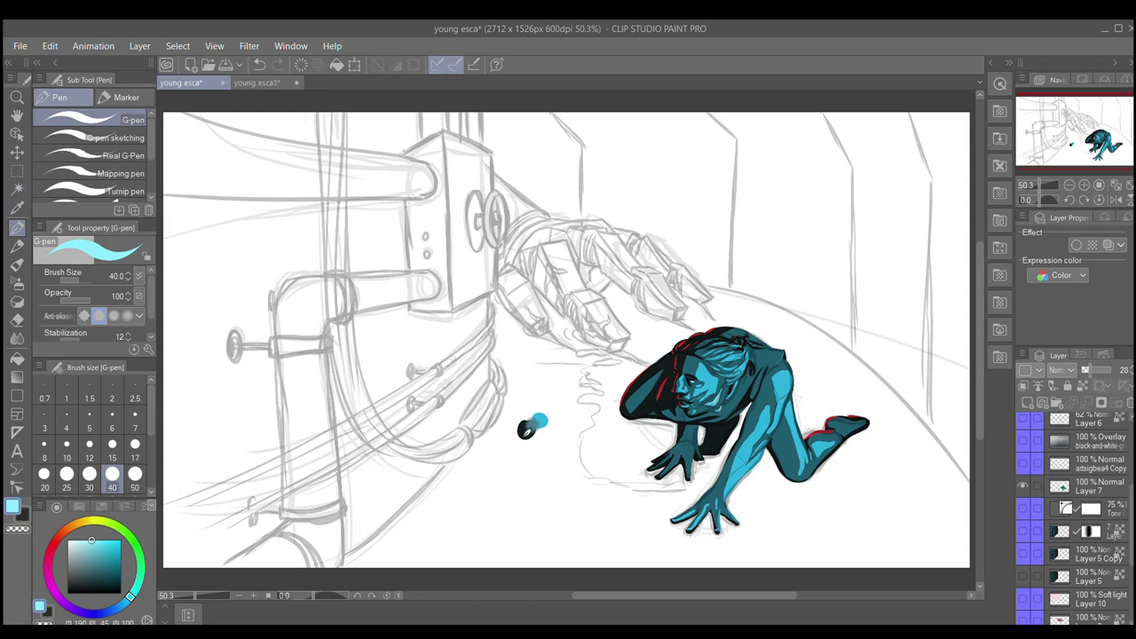
alt+click(525, 434)
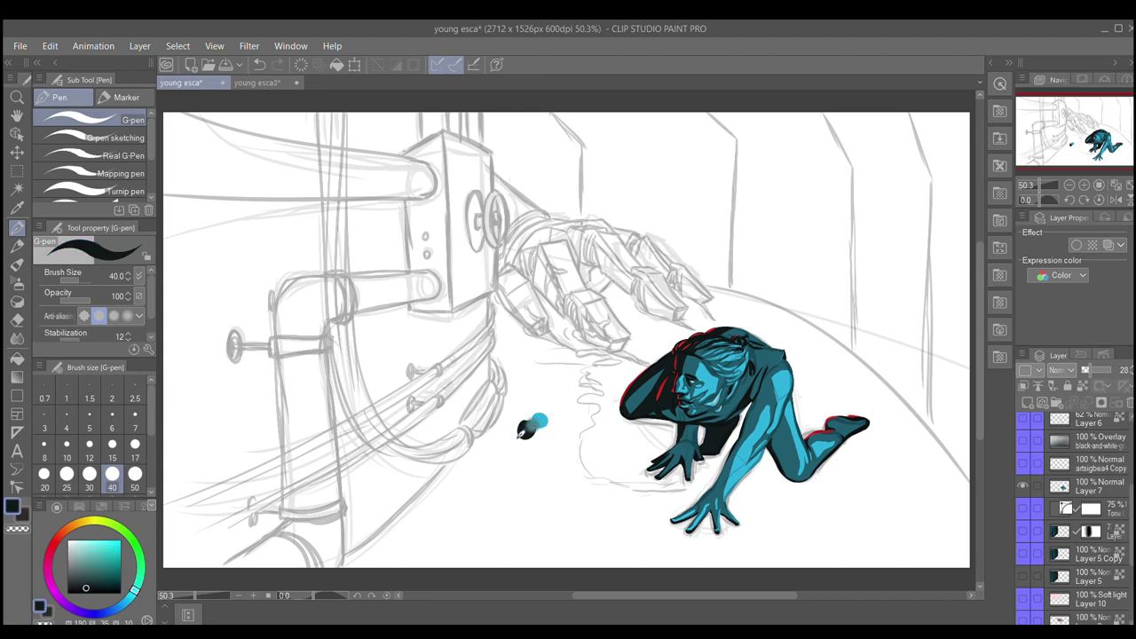
alt+click(536, 422)
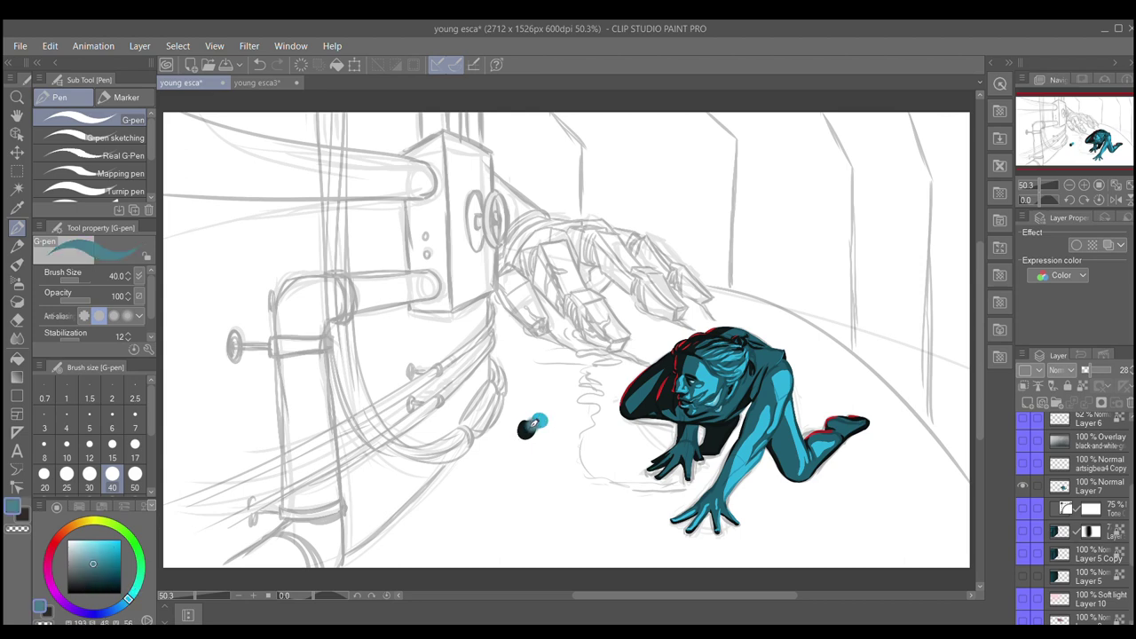
alt+click(762, 399)
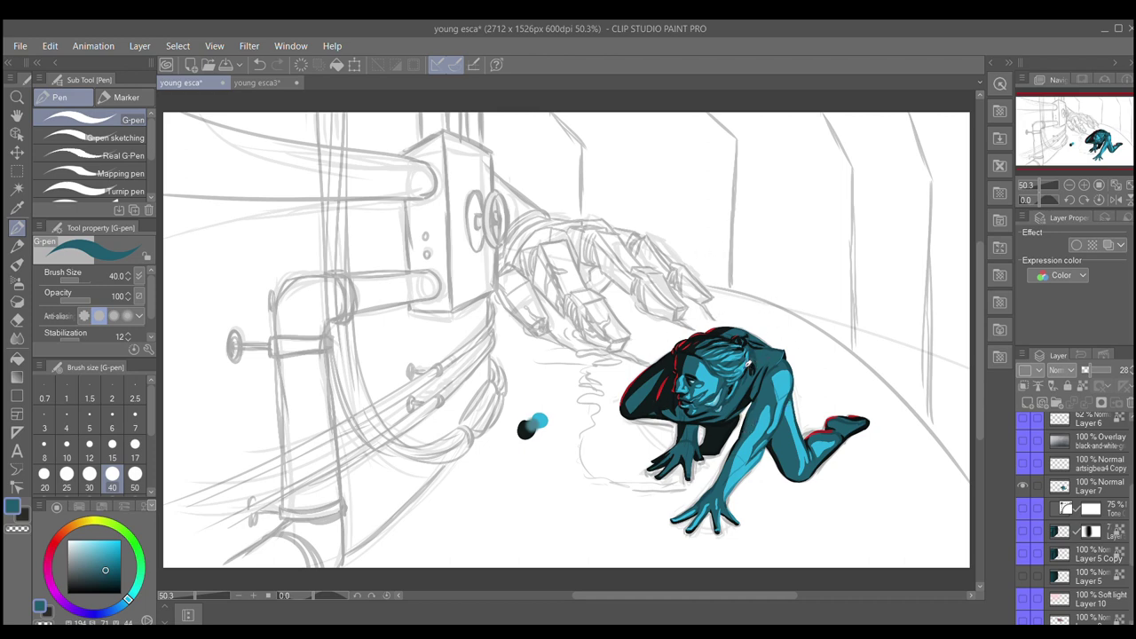
key(ctrl+z)
- Select Layer 11 as the working layer
scroll(1127, 424, up, 5)
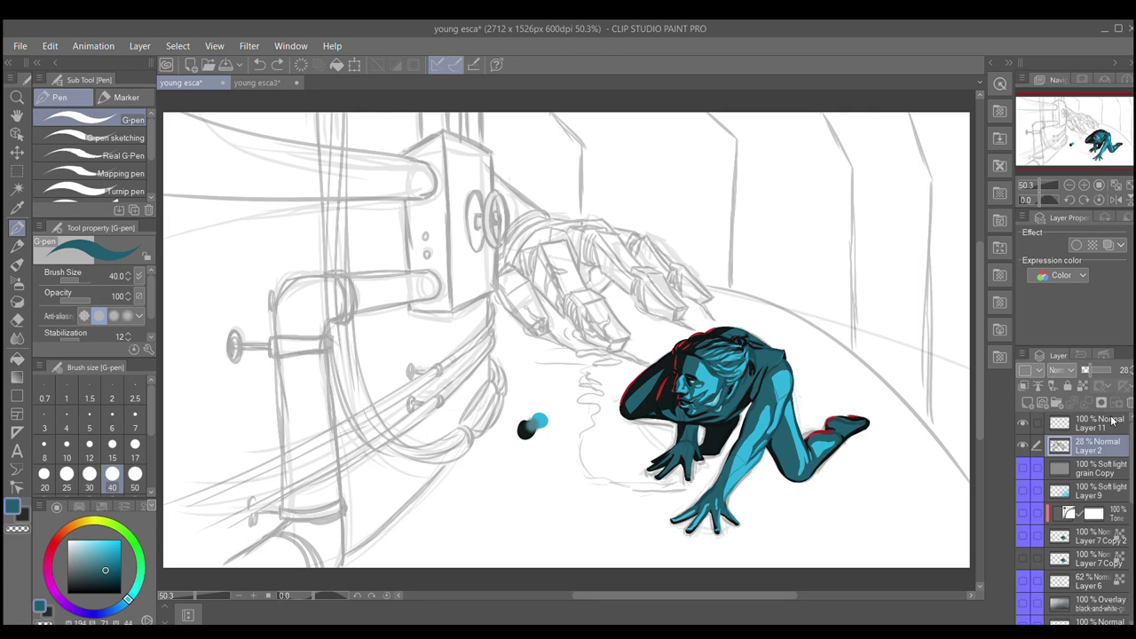
click(1116, 422)
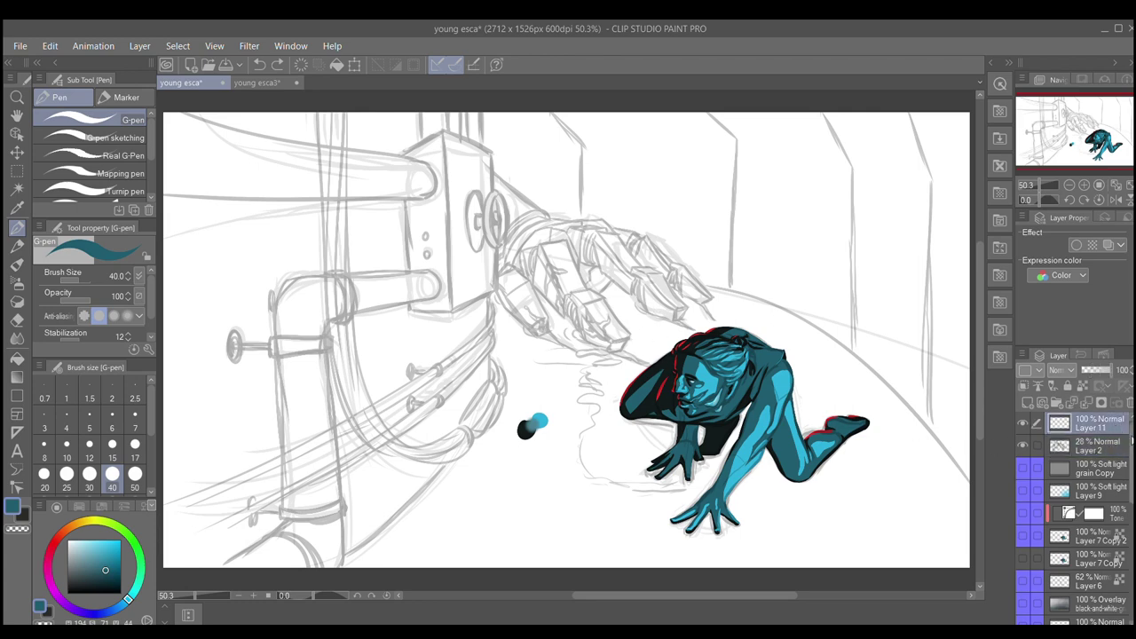
scroll(1130, 524, down, 10)
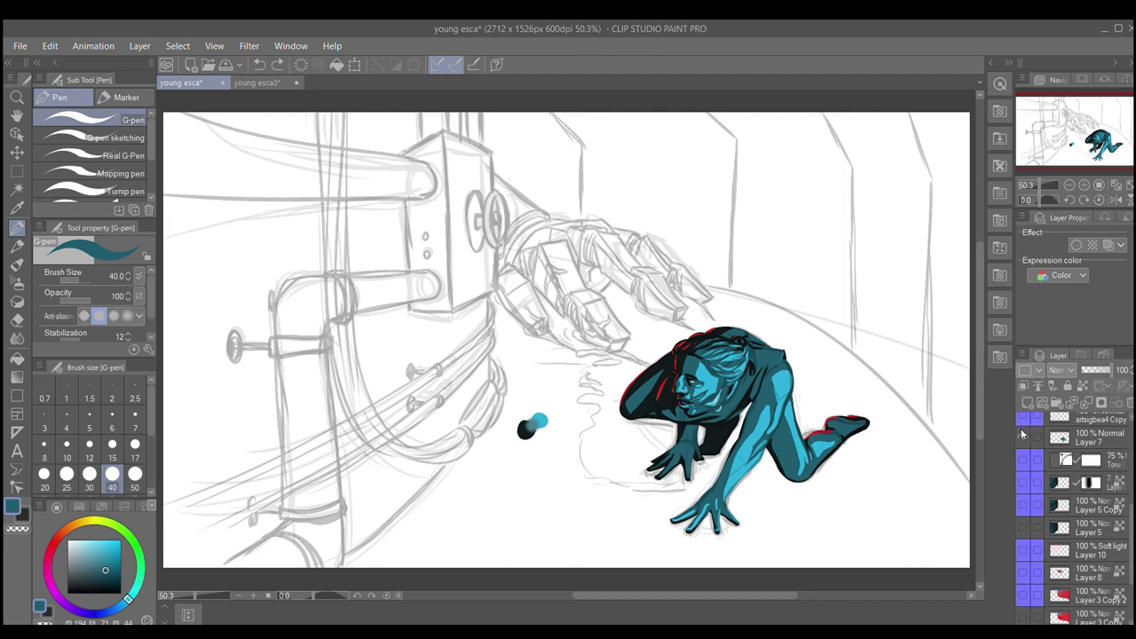
- Toggle Layer 7's visibility and reveal the painted red-and-turquoise mech hand layer
click(1022, 435)
scroll(1126, 565, down, 4)
scroll(1123, 563, up, 8)
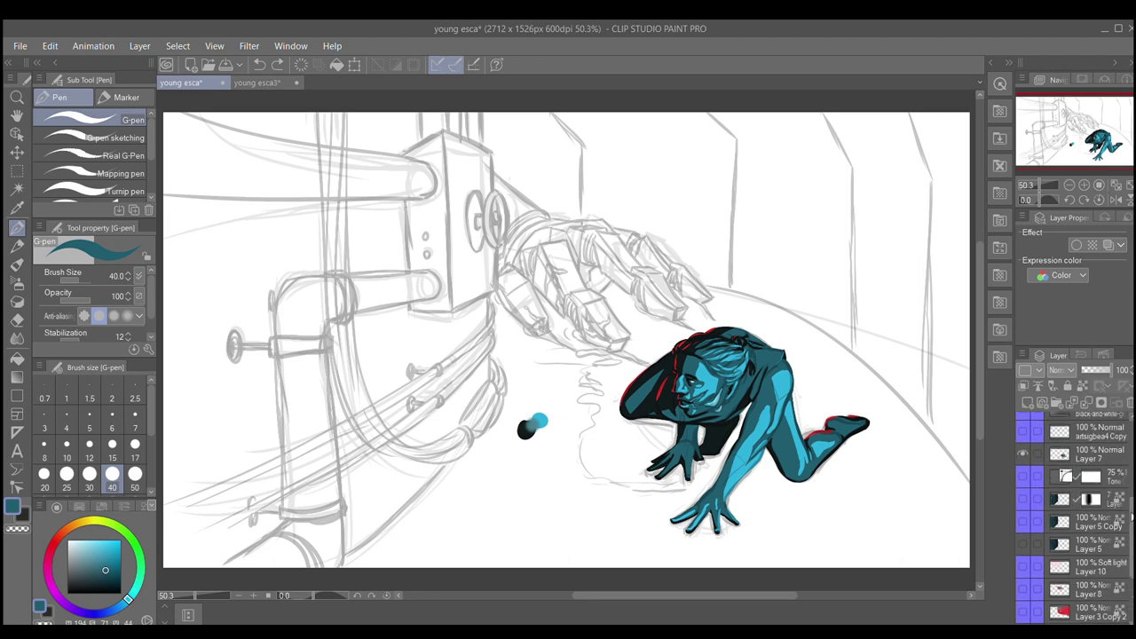
scroll(1126, 532, down, 4)
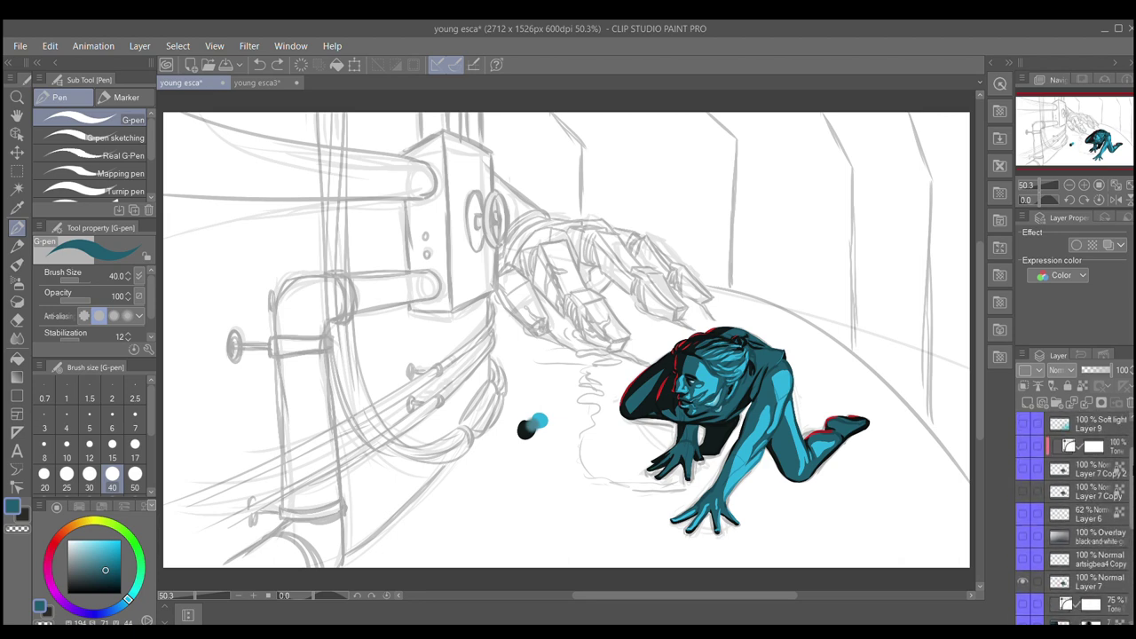
scroll(1129, 525, down, 2)
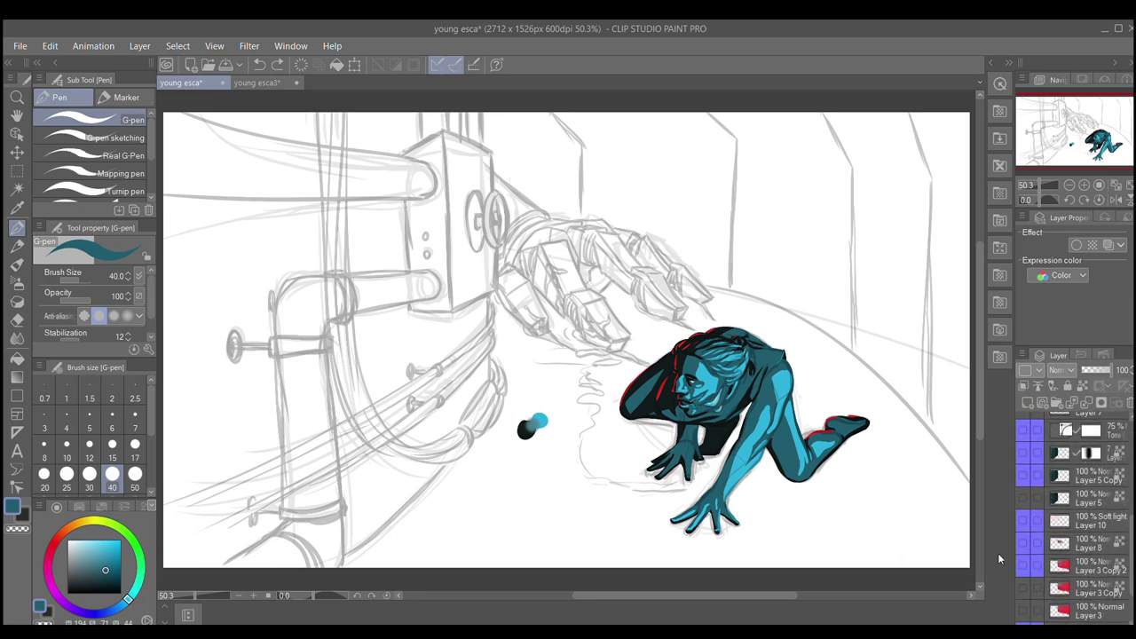
click(1021, 544)
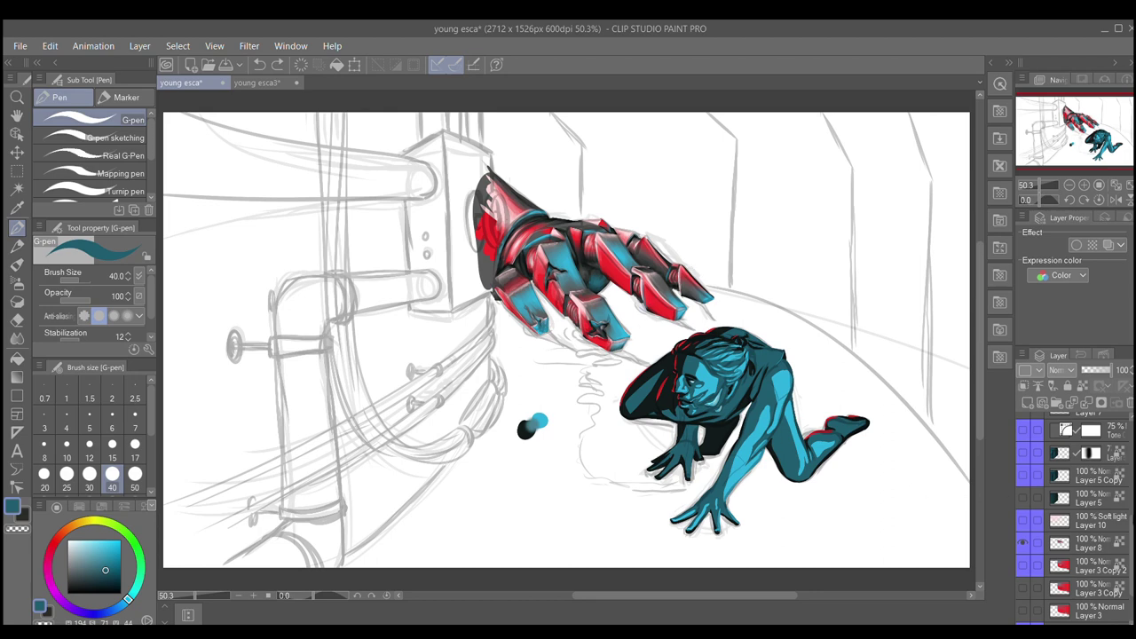
- Hide the faint extra lines and grey pencil sketch, then reveal Layer 4's dark teal ground and shadows
scroll(1129, 551, down, 2)
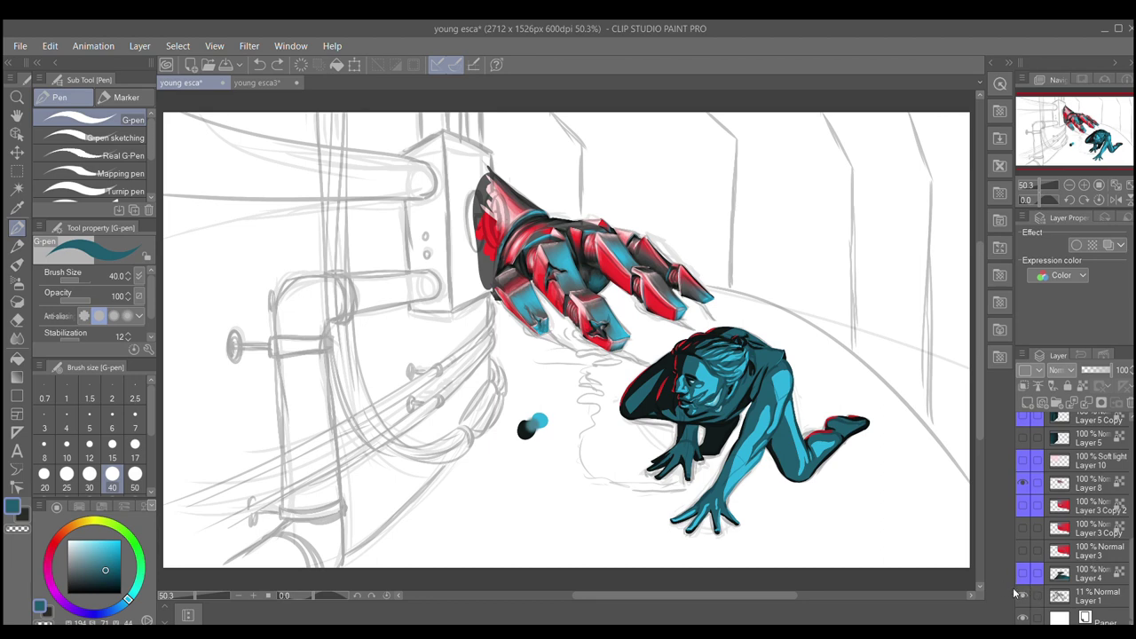
click(1021, 595)
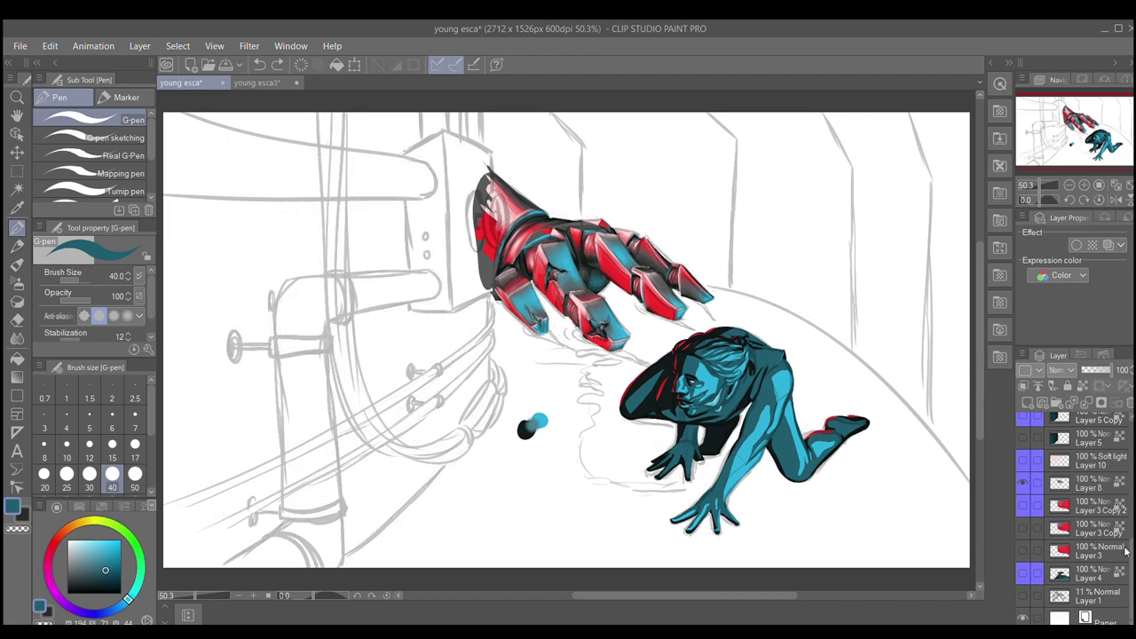
scroll(1120, 442, up, 5)
scroll(1121, 441, up, 1)
click(1019, 442)
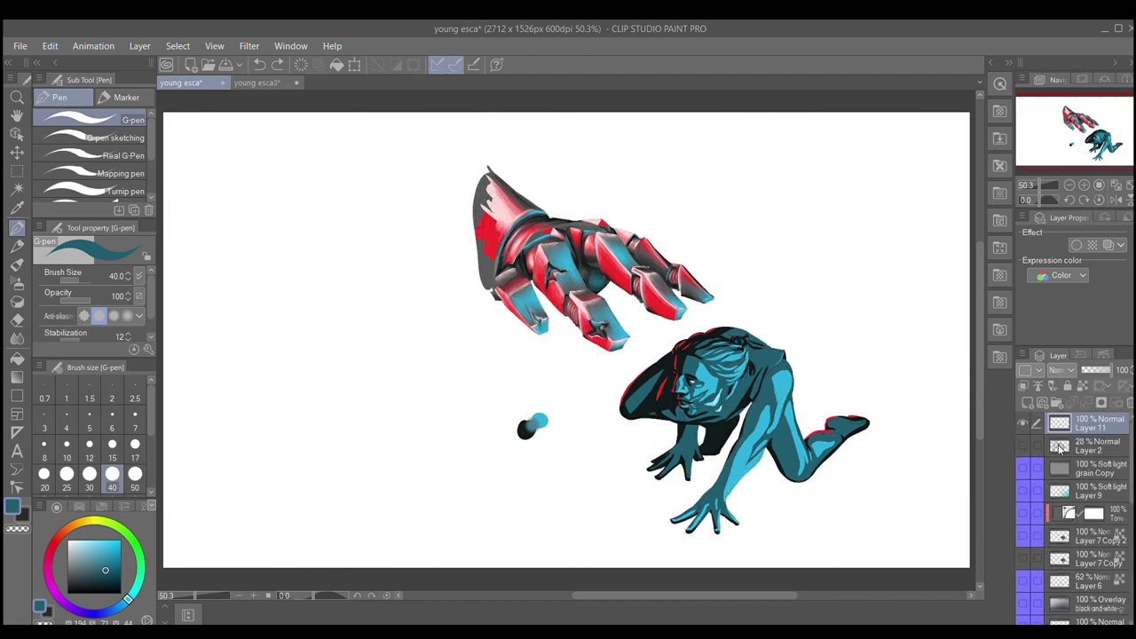
drag(1131, 466, 1129, 611)
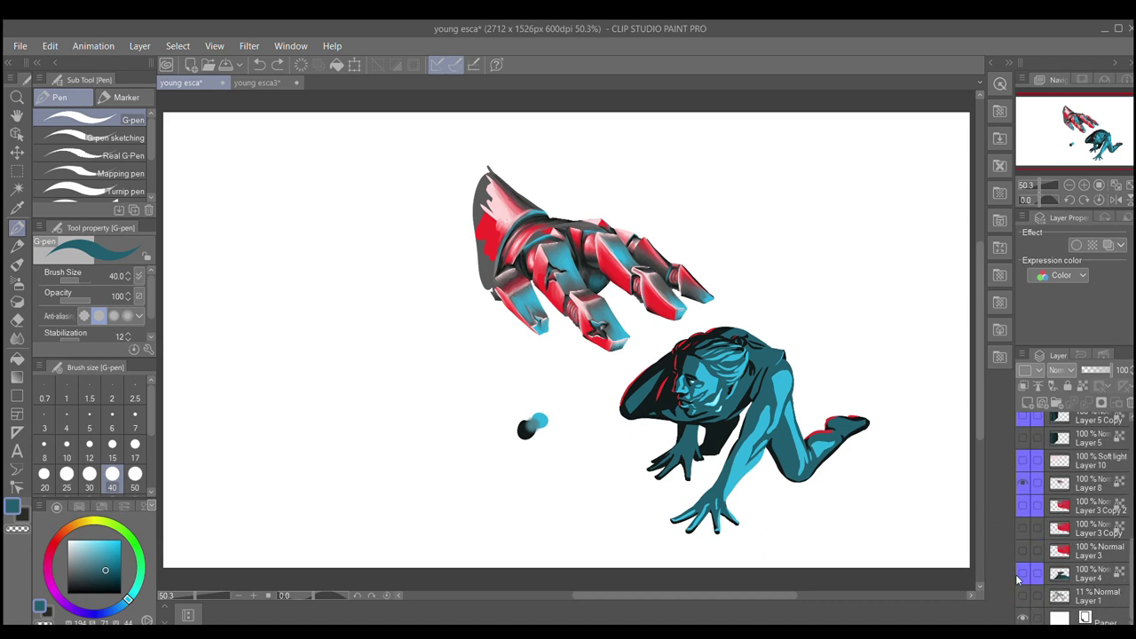
click(1021, 576)
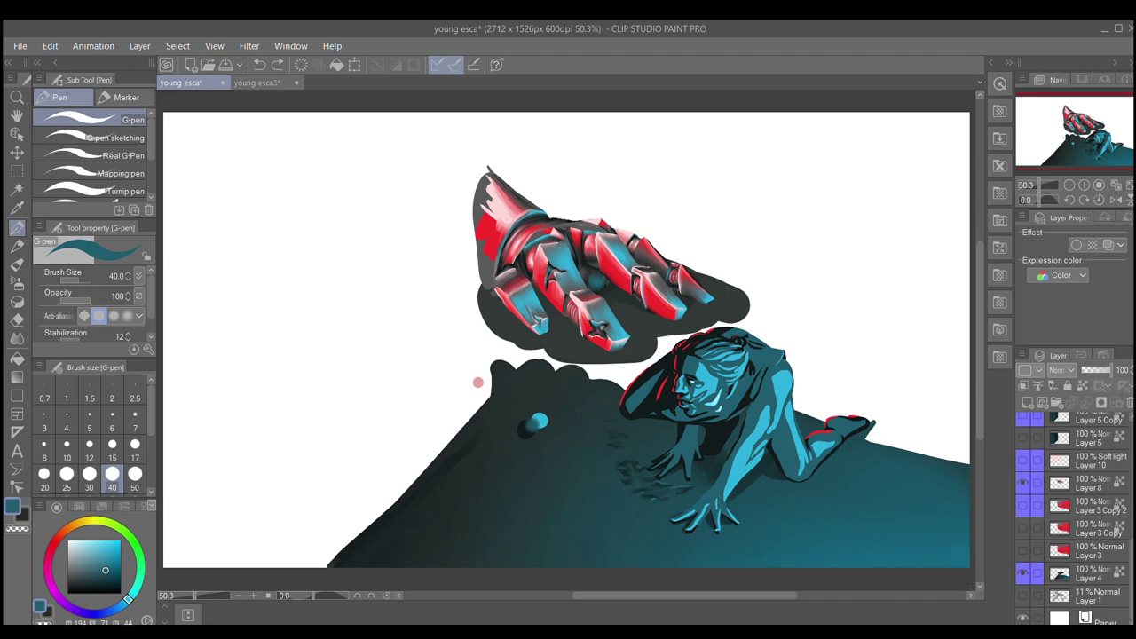
- Return from Gradient to the G-pen and sample the near-black dark teal from the ground
key(g)
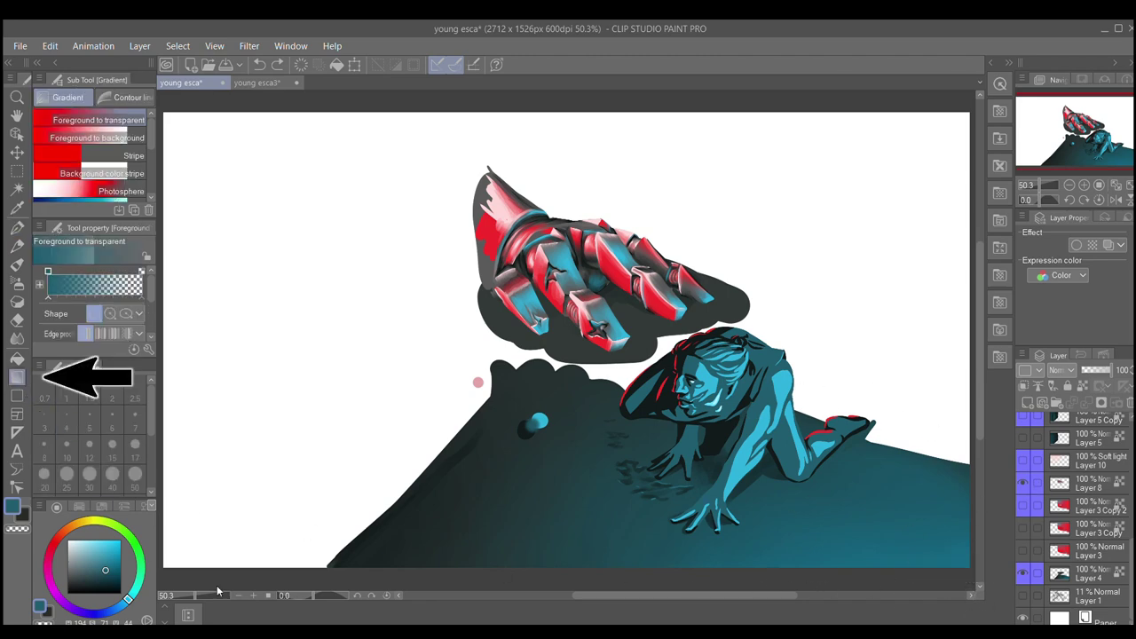
click(17, 227)
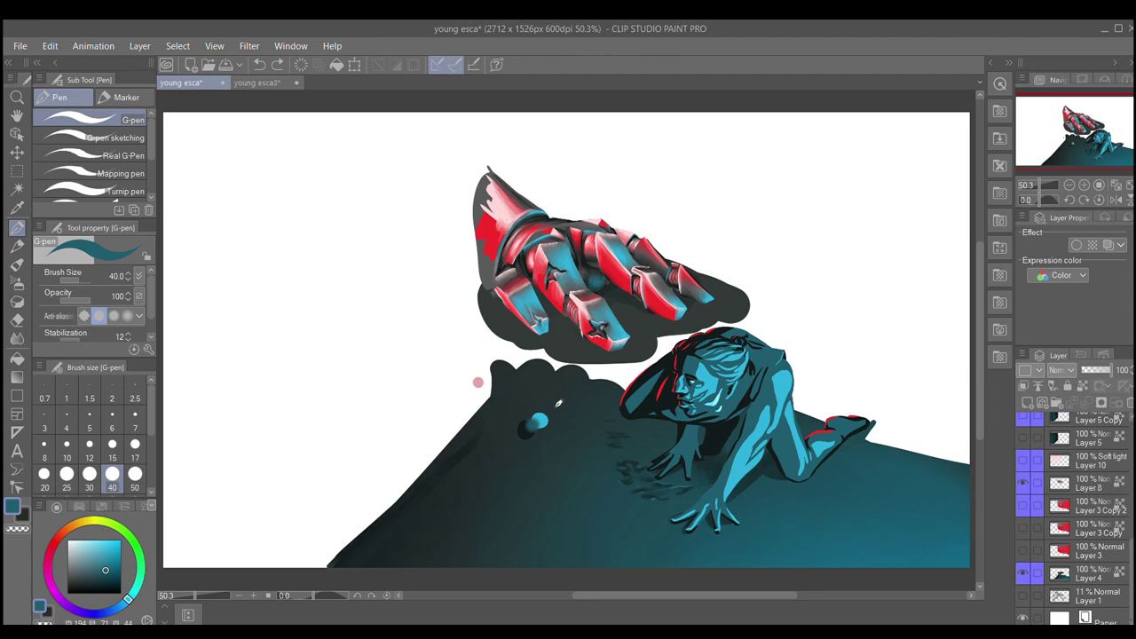
alt+click(512, 380)
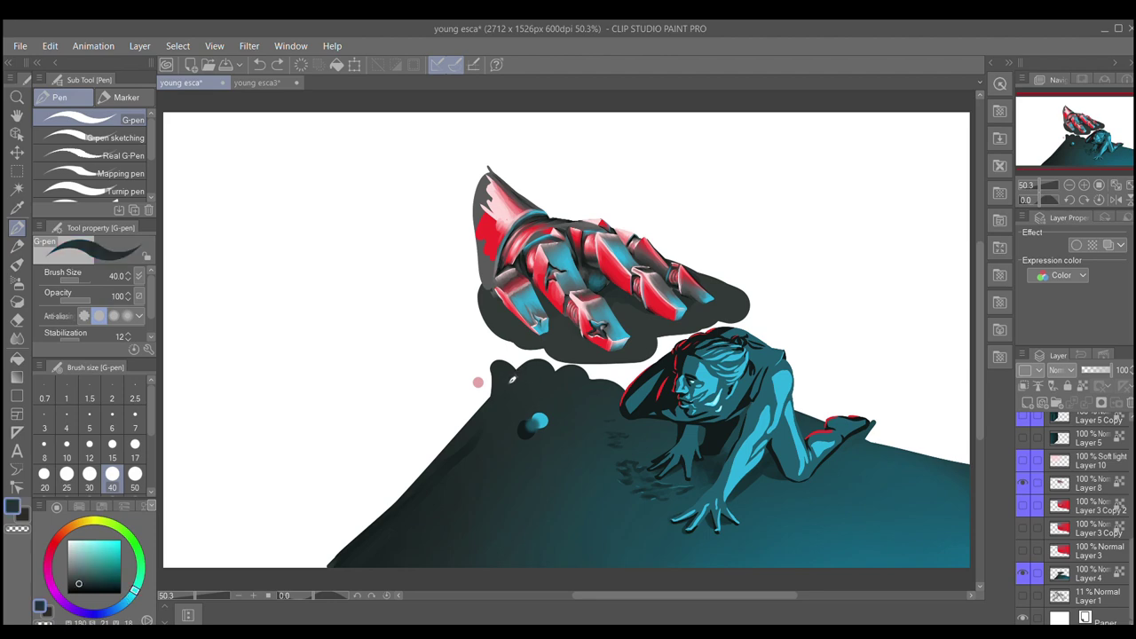
- Hide Layer 3 and Layer 3 Copy, then show and select Layer 3 Copy 2's panelled red wall
click(1019, 551)
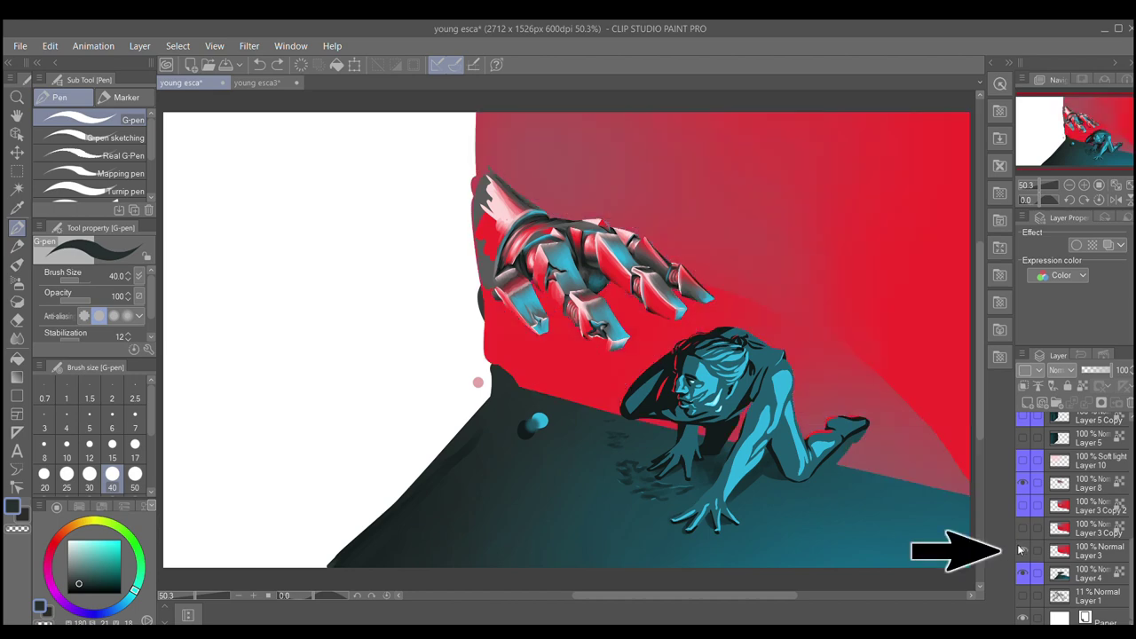
click(1019, 550)
click(1021, 529)
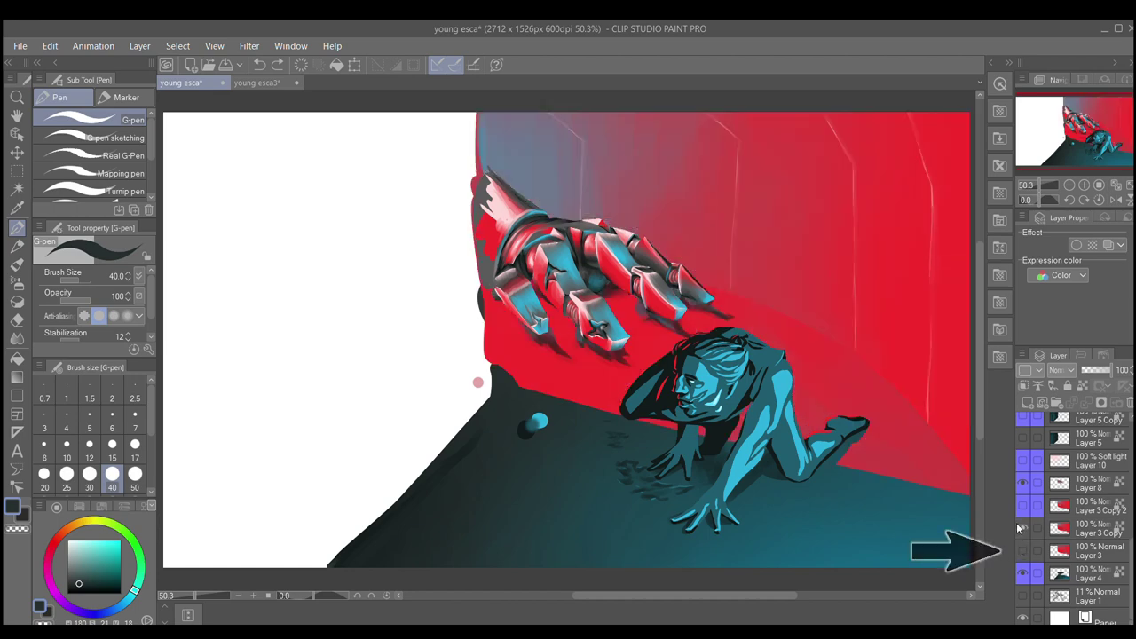
click(1020, 526)
click(1021, 506)
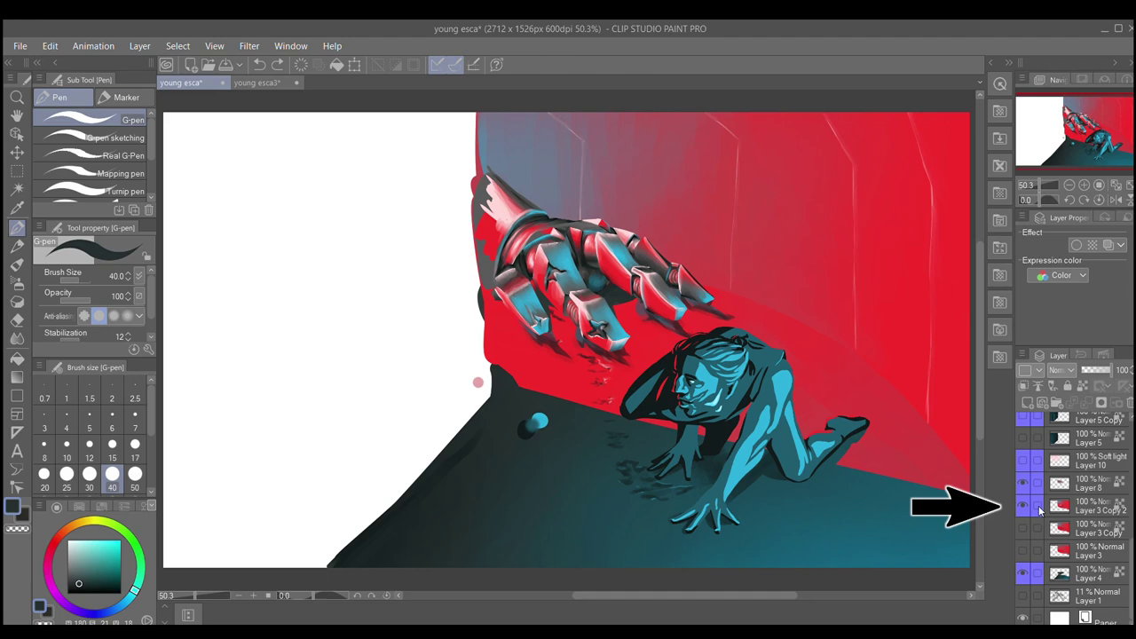
click(1088, 508)
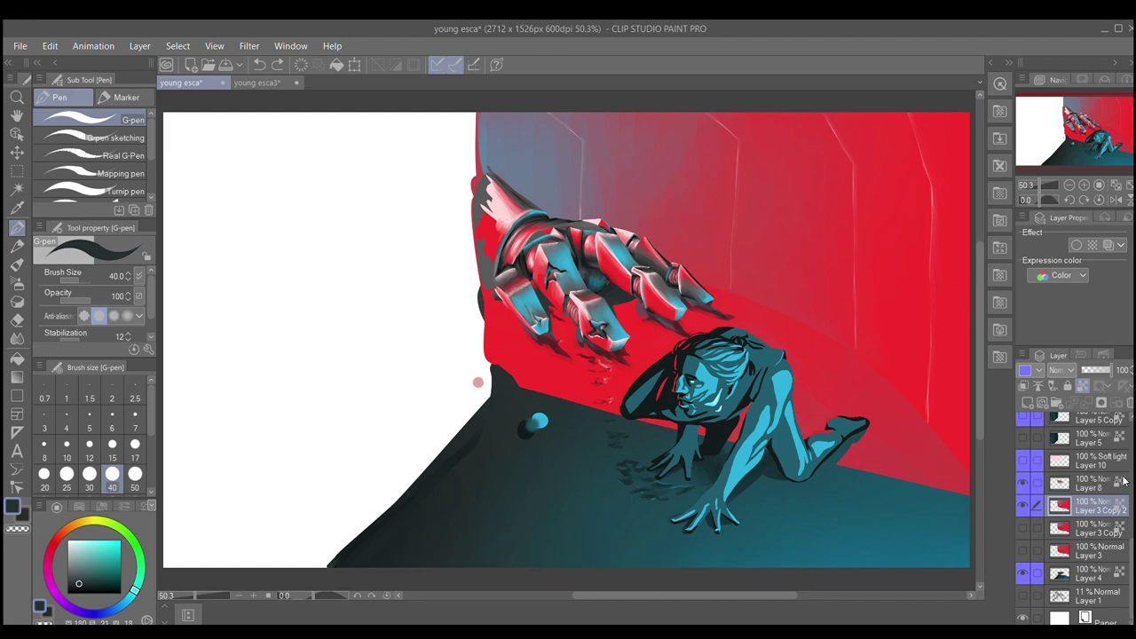
scroll(1129, 520, up, 2)
- Turn on Layer 5 and Layer 5 Copy to show the teal machinery and pipes on the left
scroll(1129, 519, up, 1)
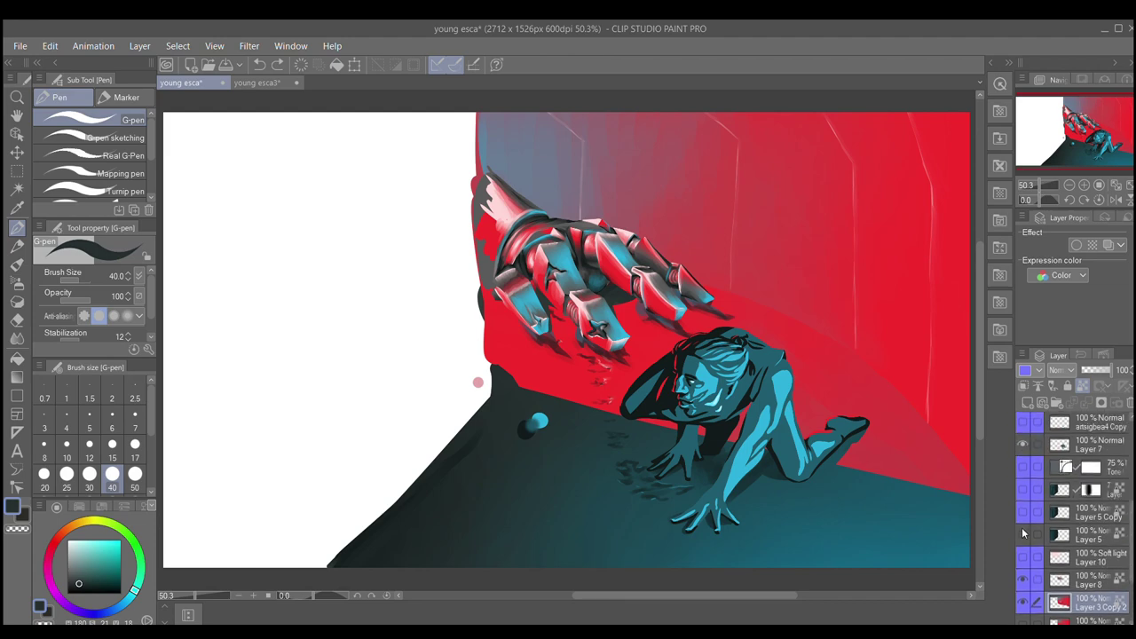
click(1022, 534)
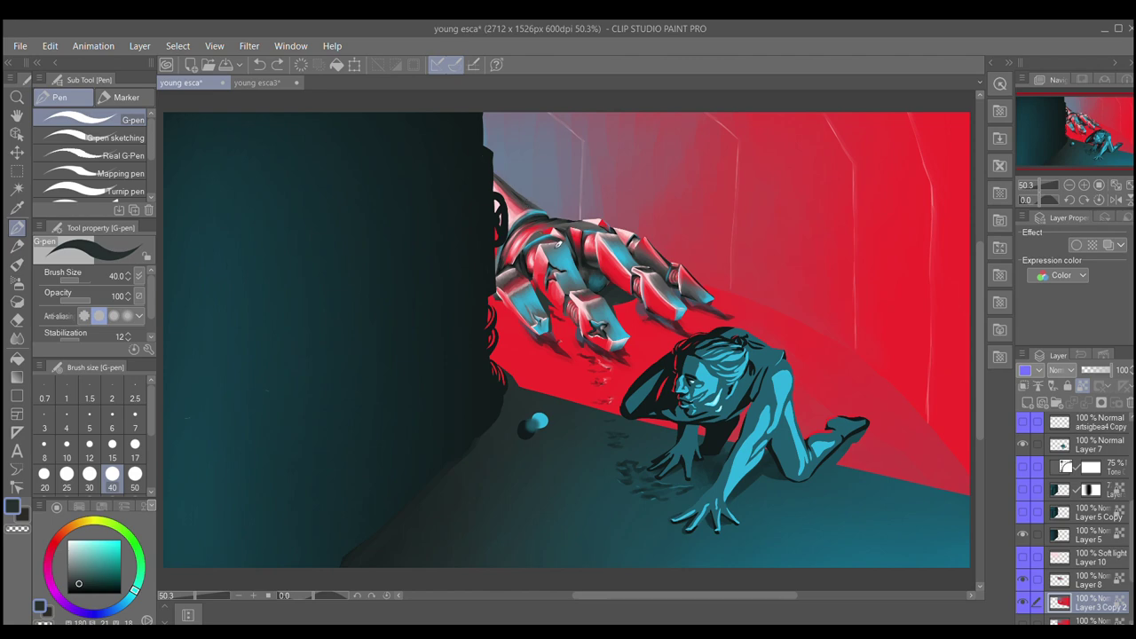
click(1022, 513)
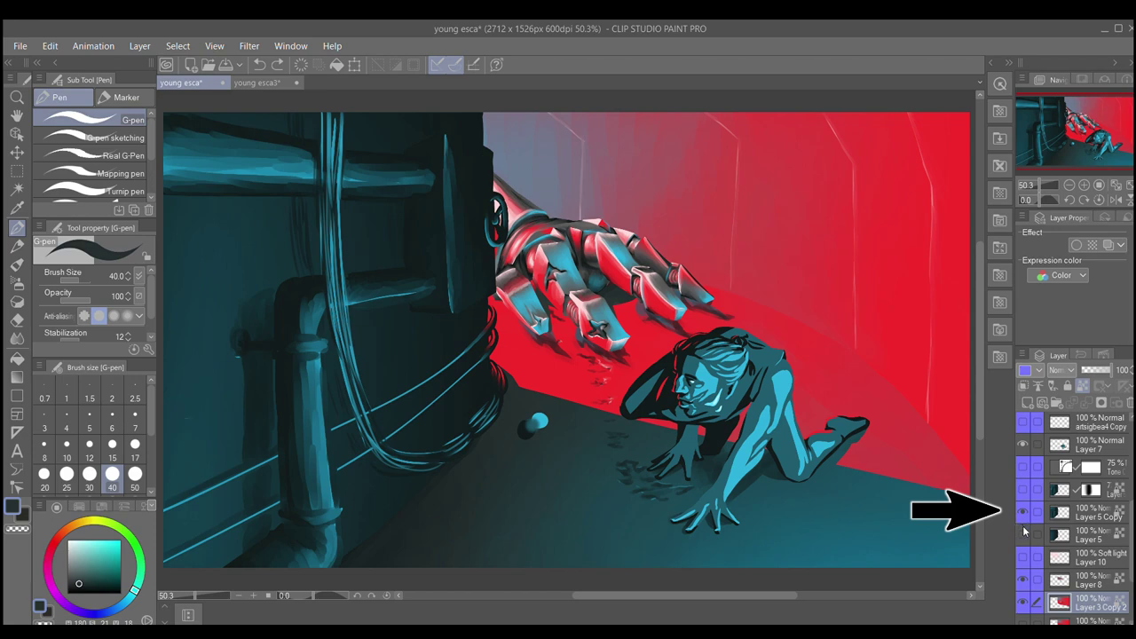
- Choose the Oil paint sub tool from the Brush tool
click(17, 264)
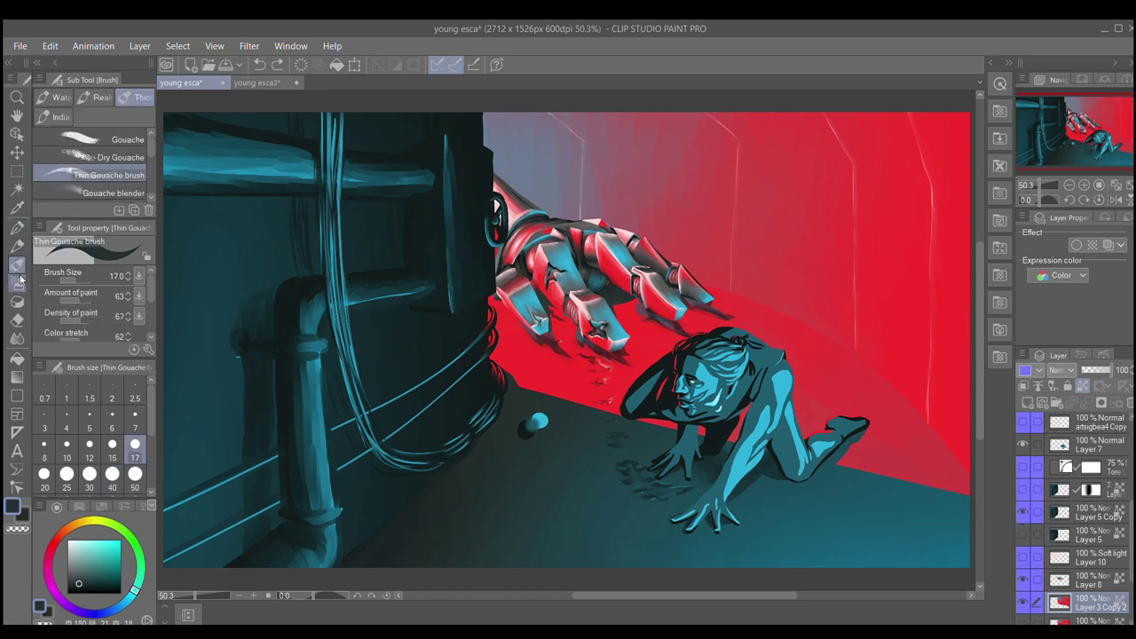
drag(149, 149, 147, 158)
click(133, 153)
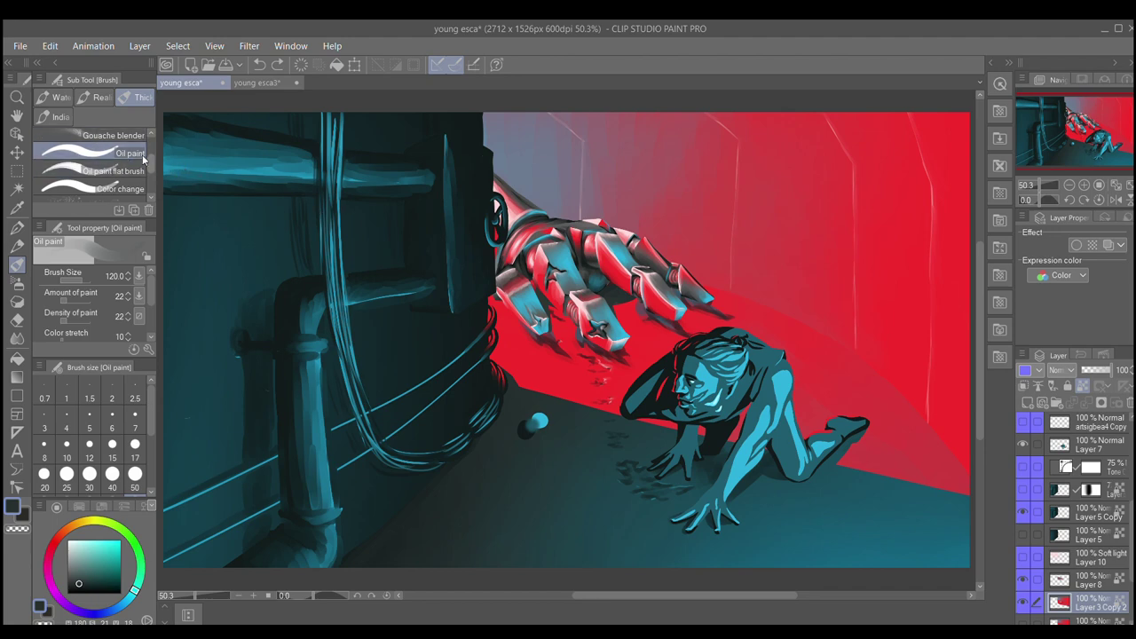
- Hide the sharp pipes layer to reveal the blurred pale-cyan wall with graffiti lettering
scroll(139, 174, up, 3)
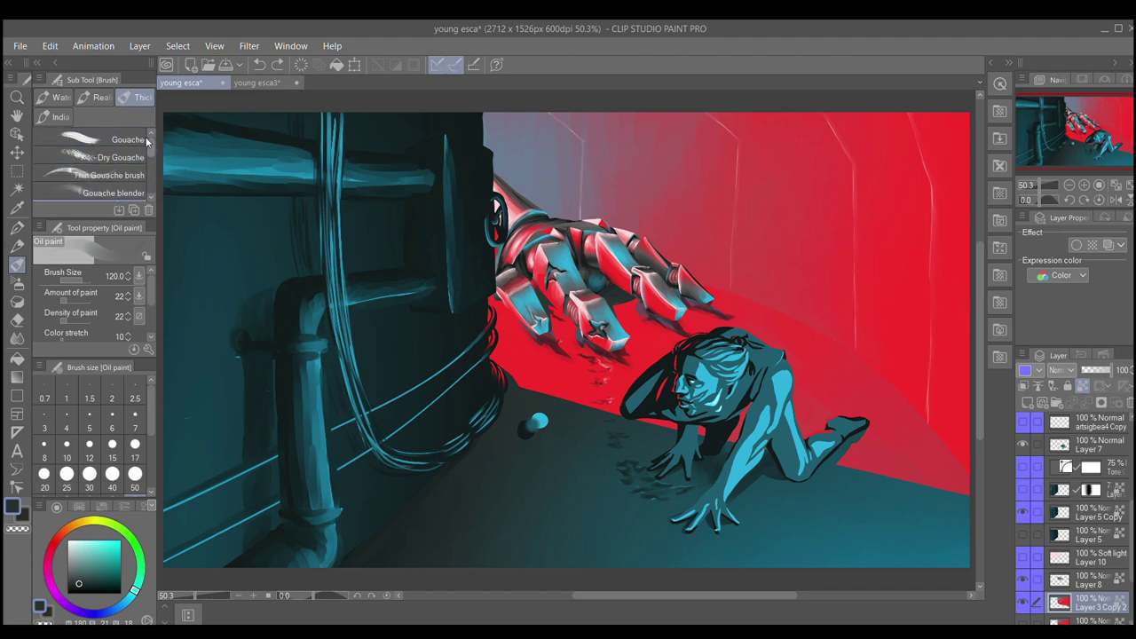
scroll(148, 153, down, 2)
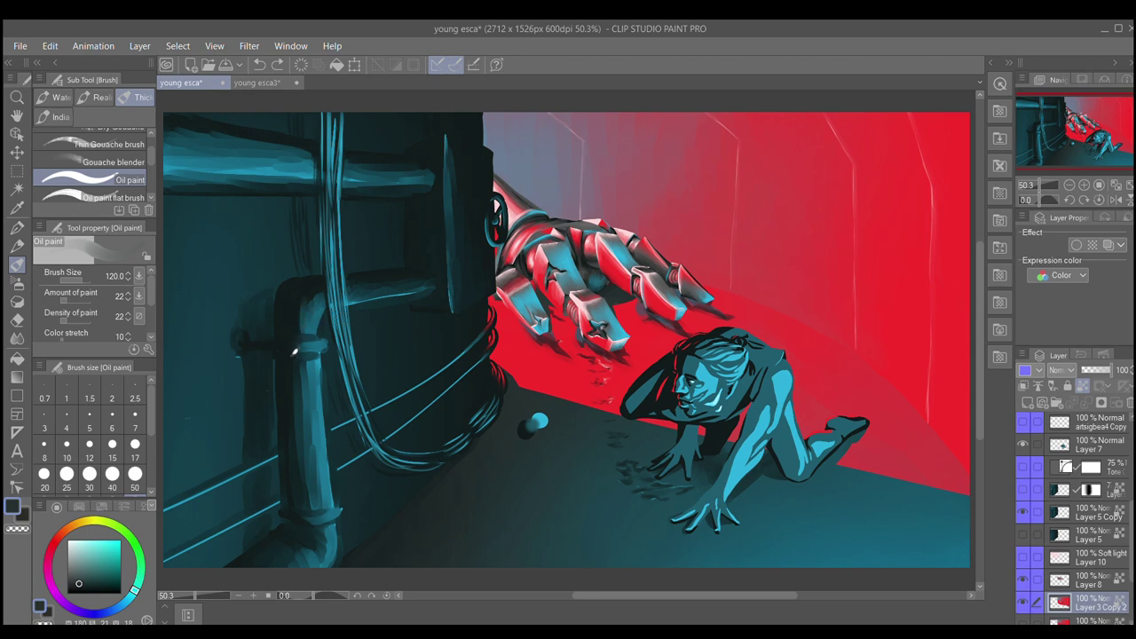
click(1023, 491)
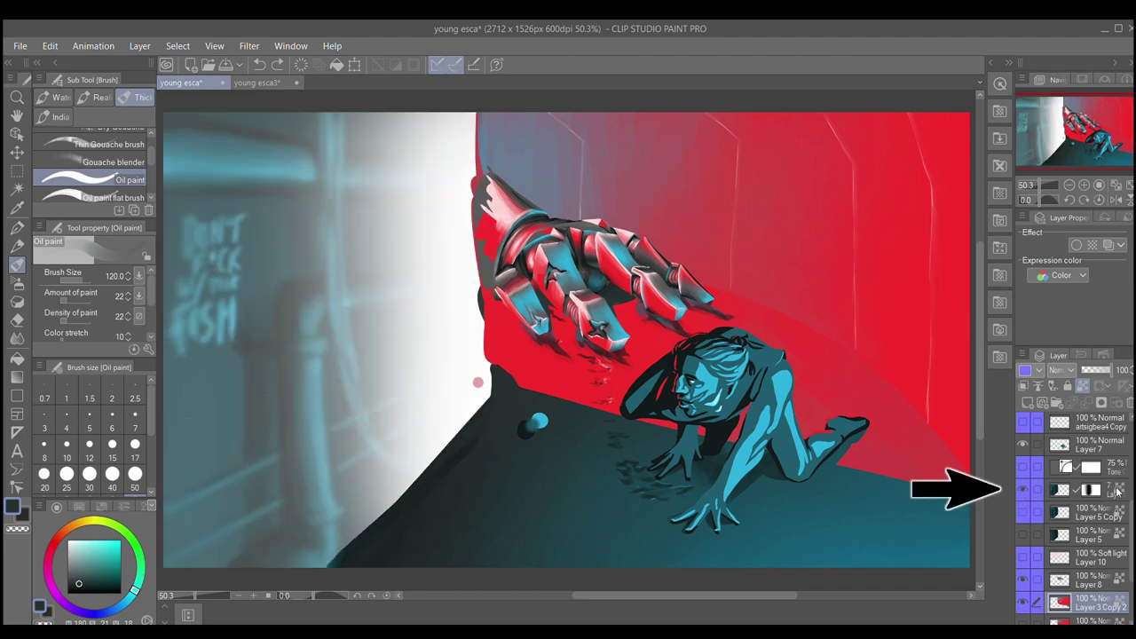
click(1023, 512)
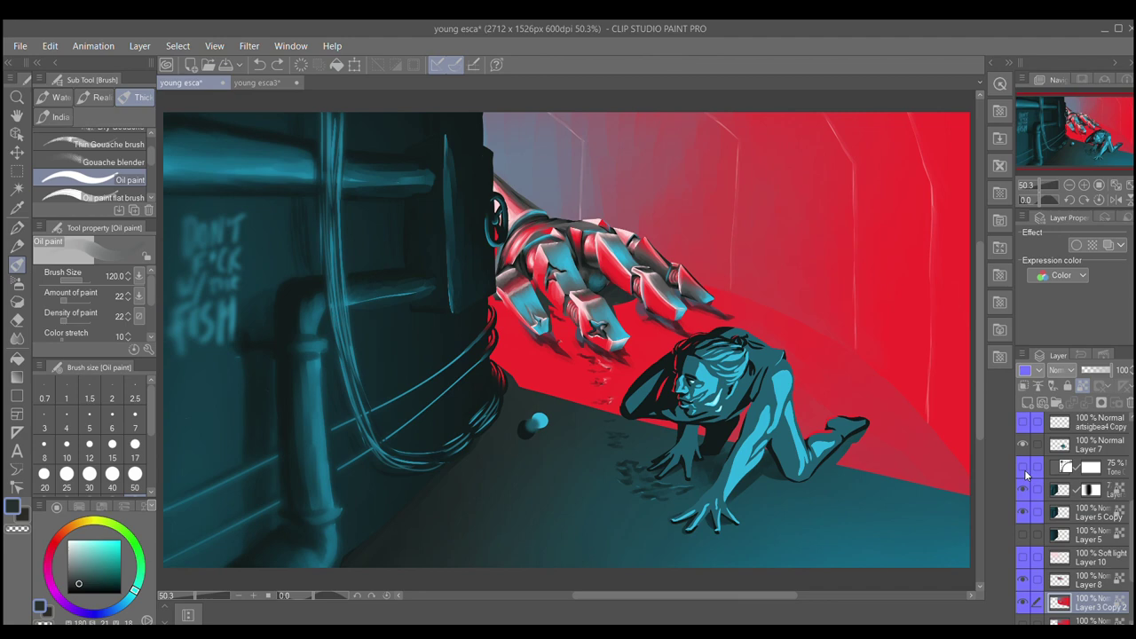
click(1023, 508)
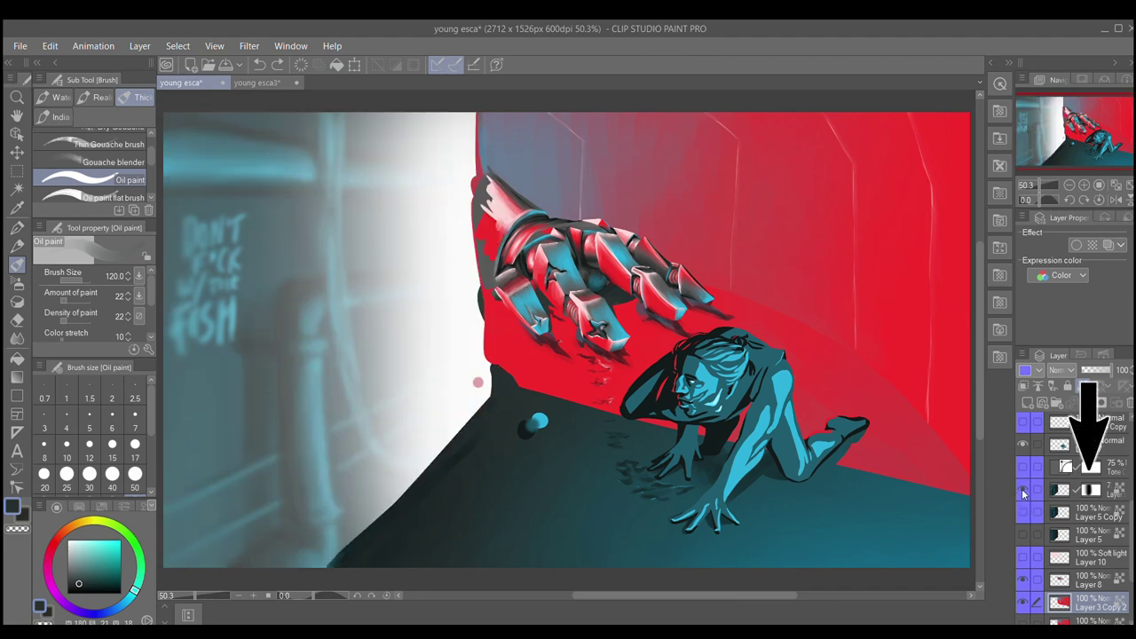
click(1092, 490)
click(1024, 509)
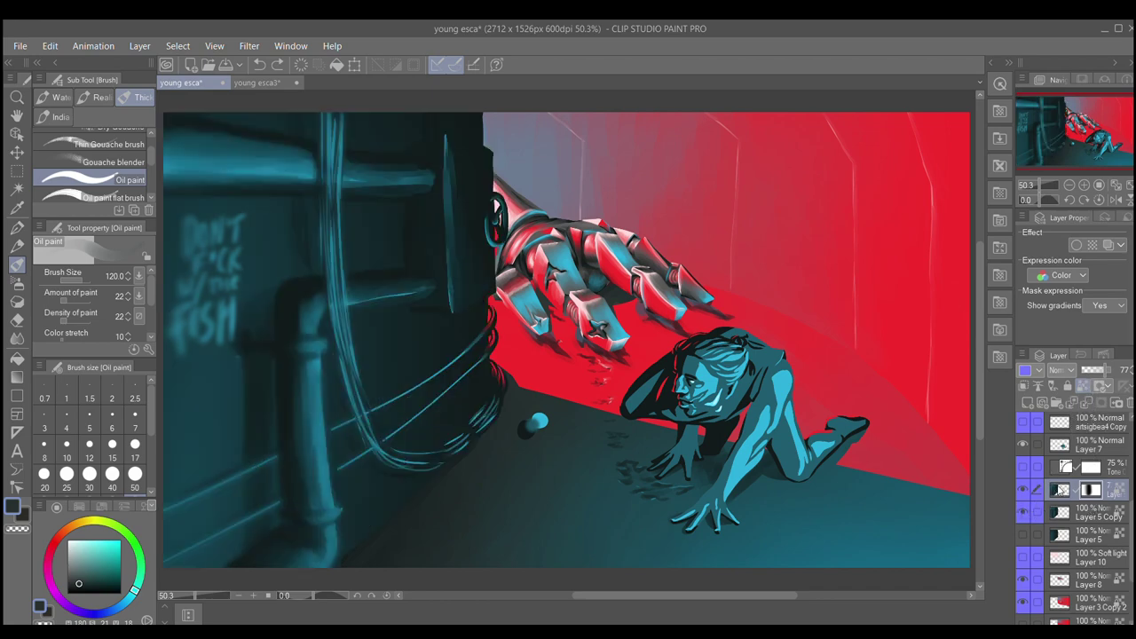
click(1062, 490)
click(1096, 494)
scroll(1021, 581, up, 3)
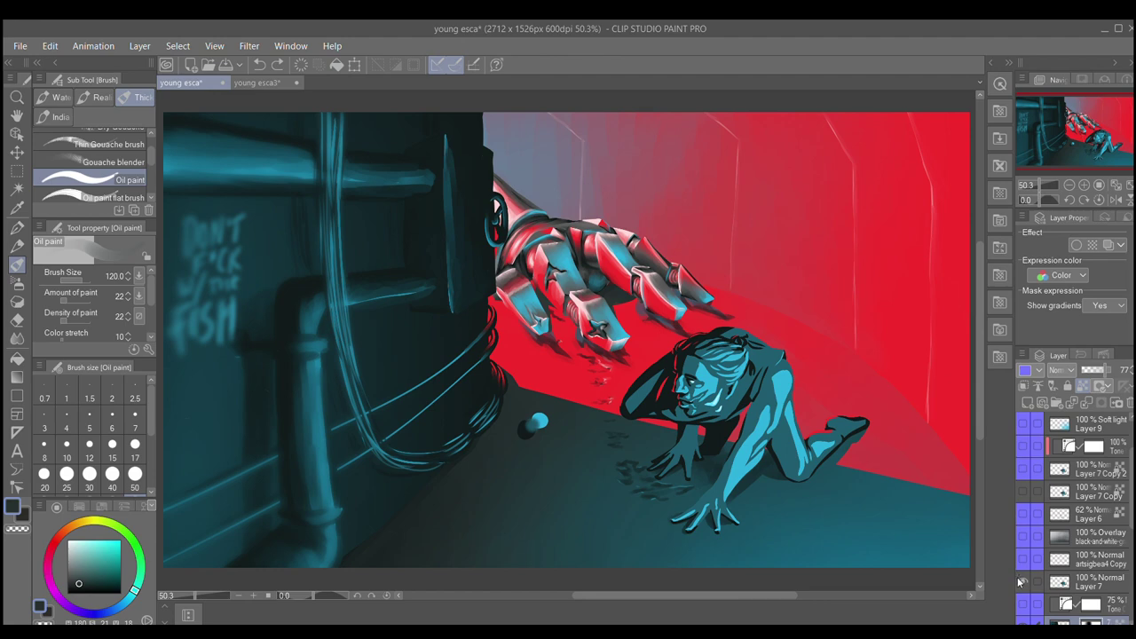
- Hide Layer 7 and show Layer 7 Copy 2 for the figure's alternate shading
click(1021, 582)
click(1020, 469)
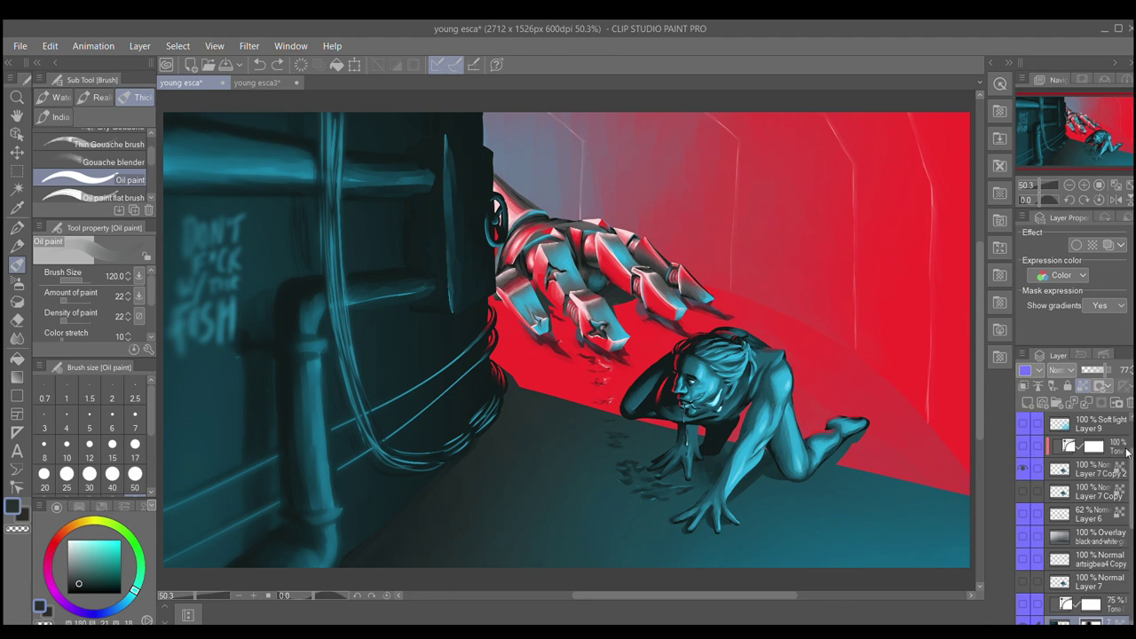
scroll(1087, 488, up, 2)
- On Layer 11, paint a light cyan test stroke across the floor, then undo it
click(1100, 424)
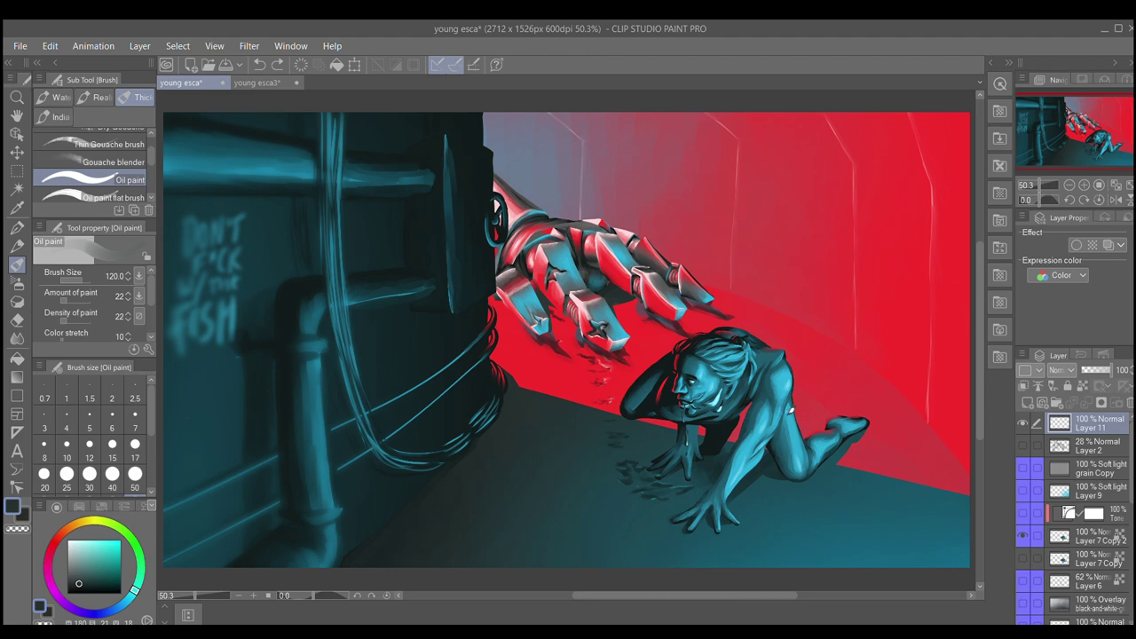
alt+click(764, 391)
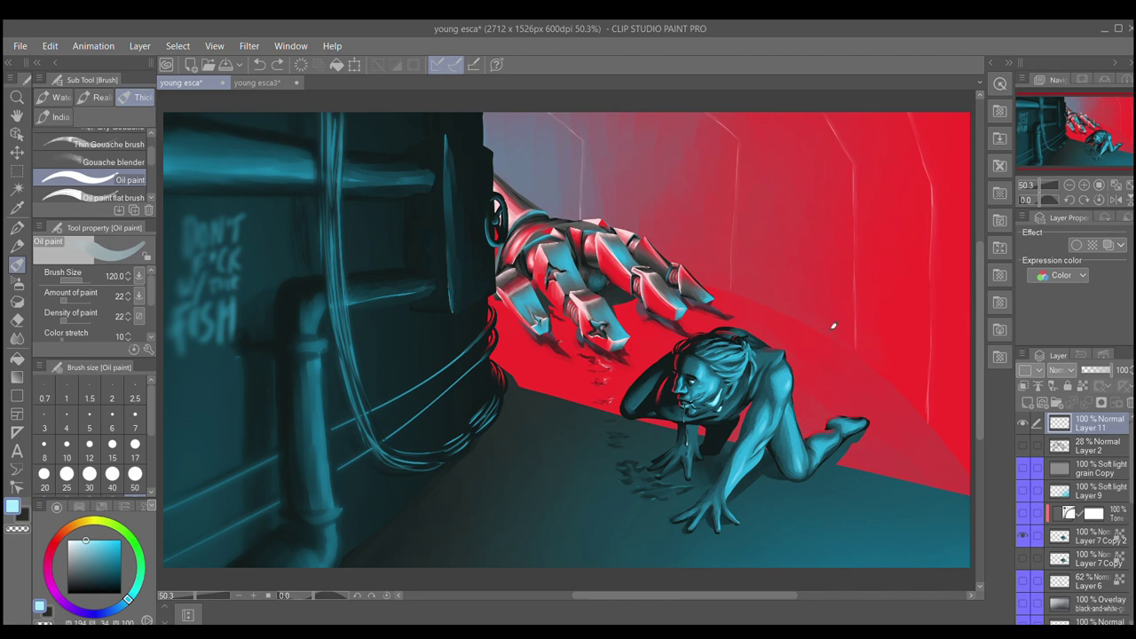
drag(551, 415, 944, 539)
key(ctrl+z)
- Turn on and select the black-and-white Overlay grain layer, then show Layer 6's drip marks
drag(1128, 453, 1130, 490)
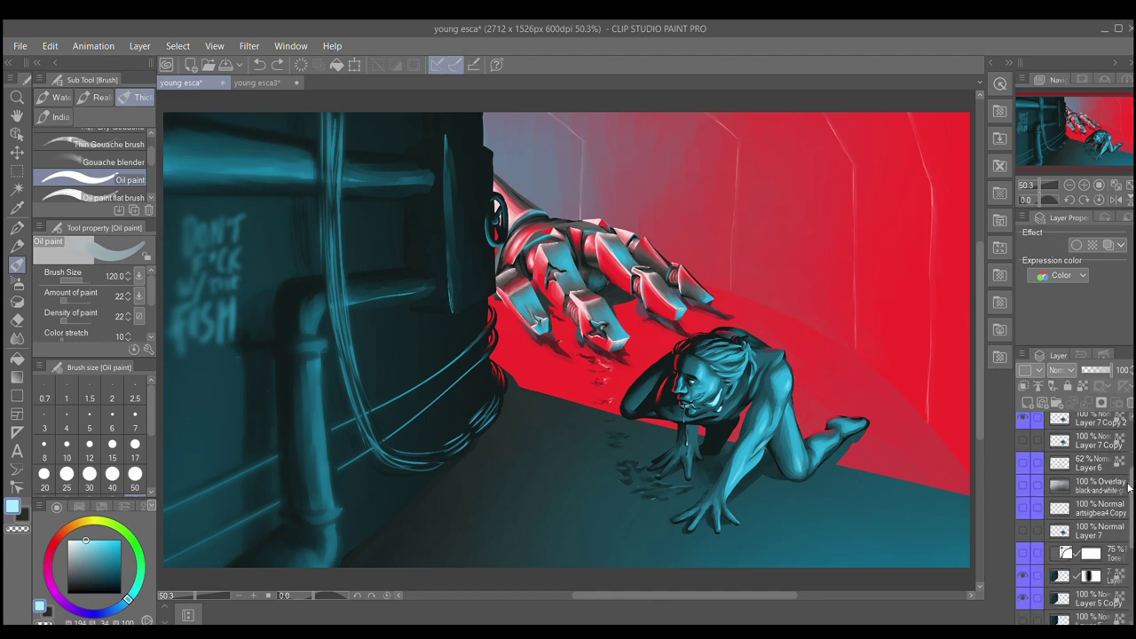
click(1024, 487)
click(1097, 487)
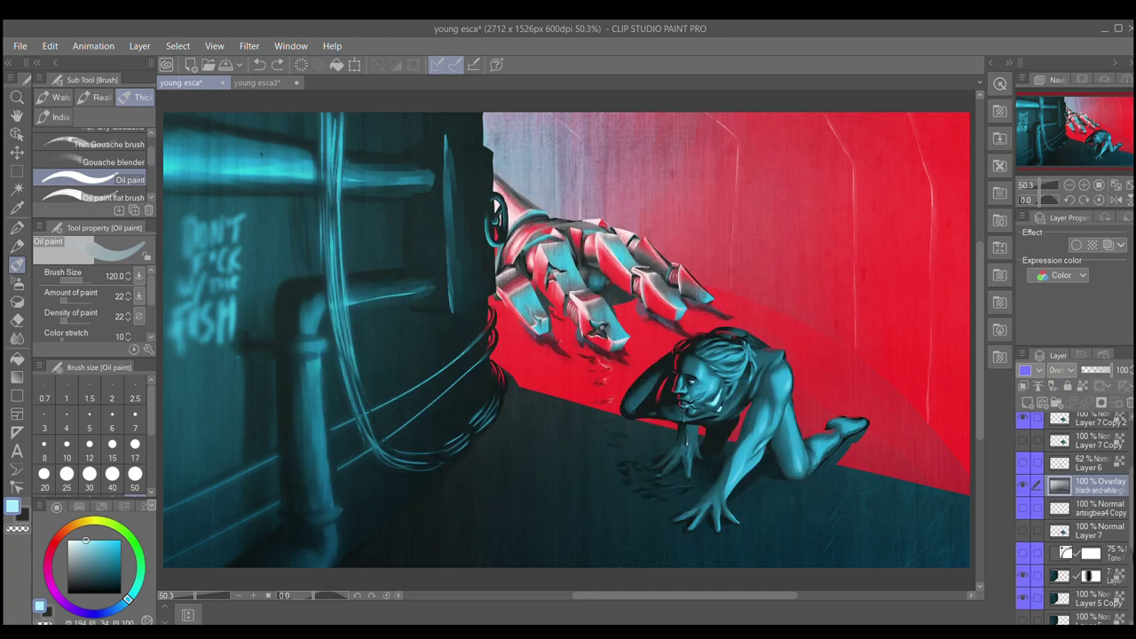
click(1024, 462)
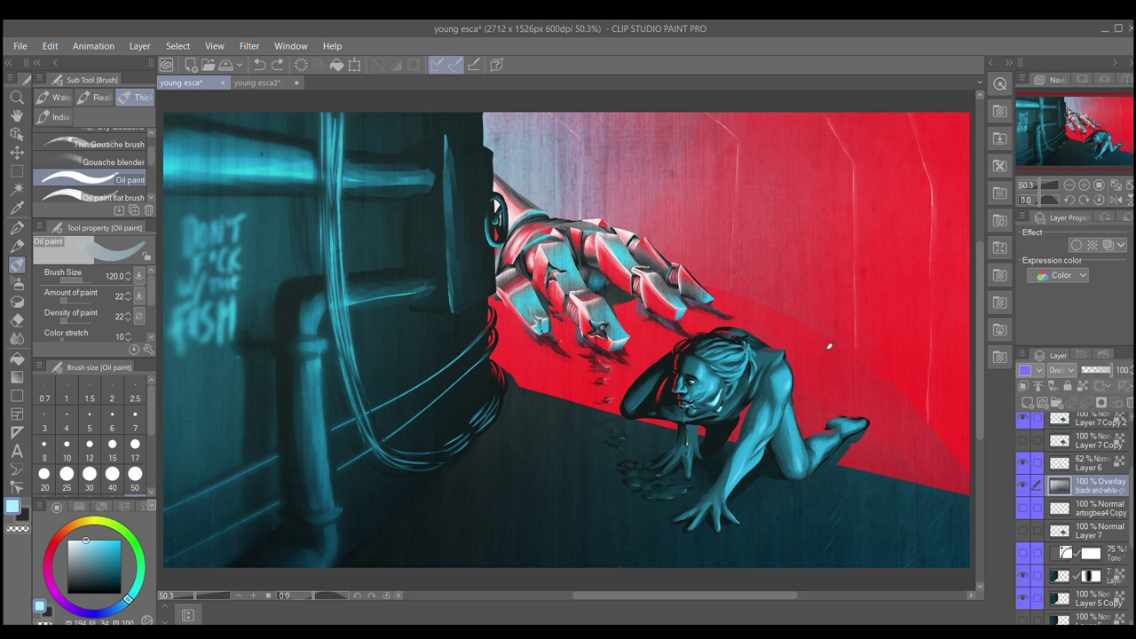
scroll(1037, 453, up, 5)
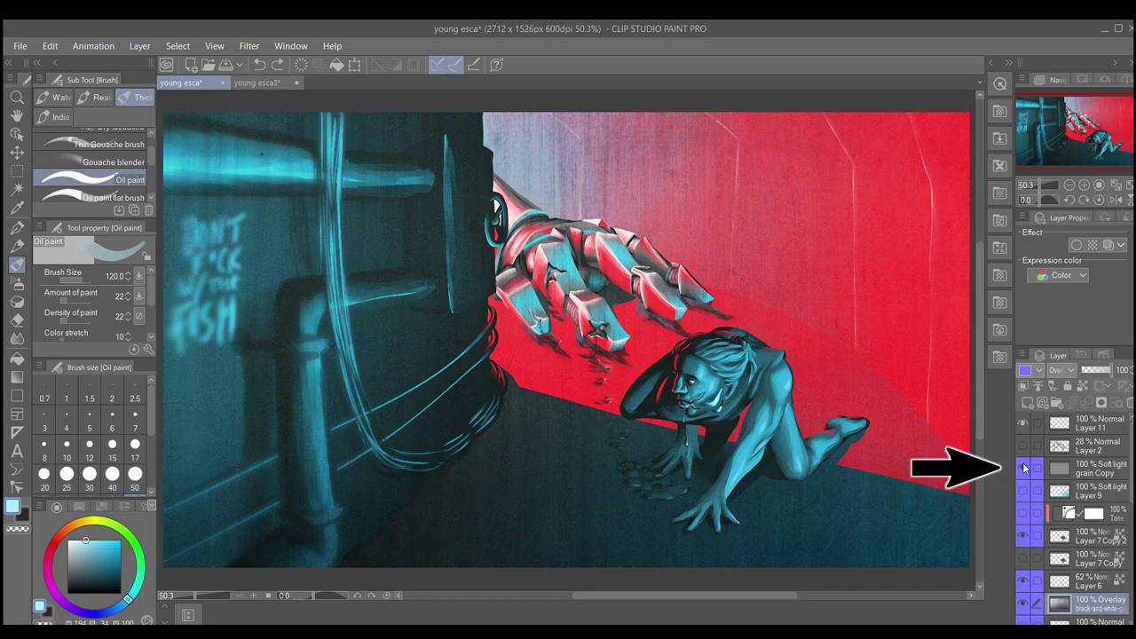
- Show the grain Copy texture layer and switch to the Foreground to transparent gradient tool
click(1024, 468)
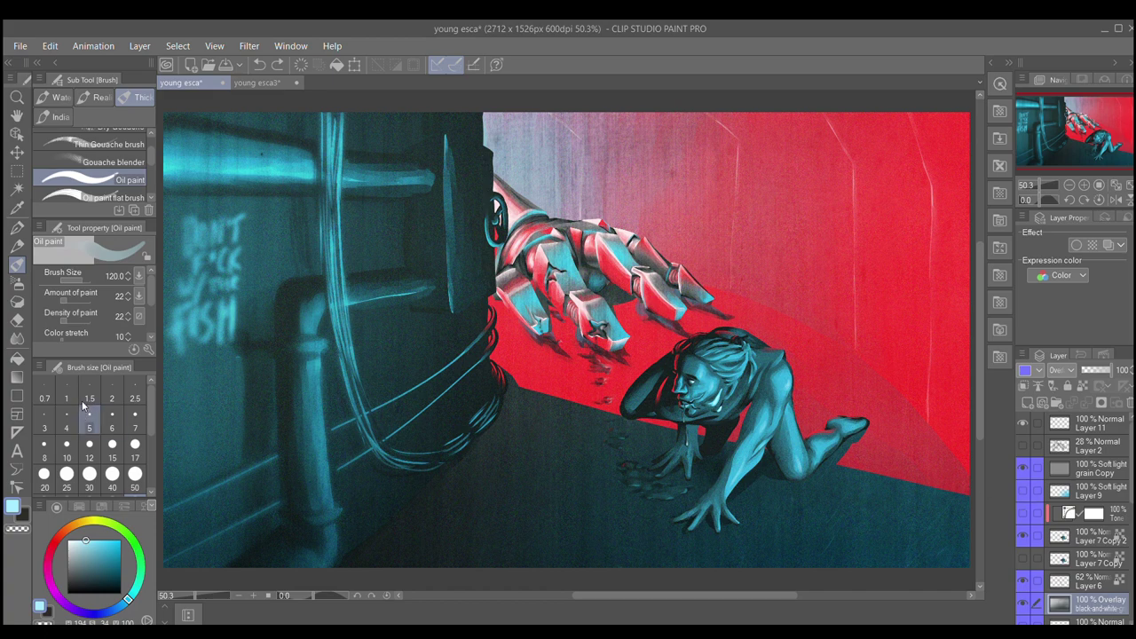
key(g)
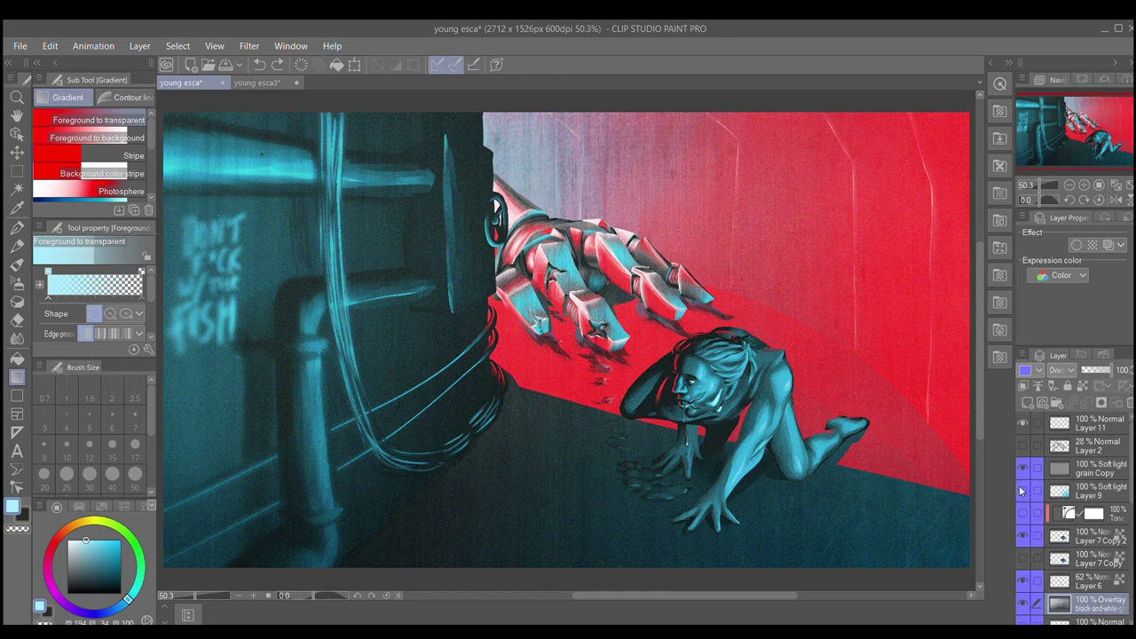
- Select soft-light Layer 9, then turn on Layer 10's eye to brighten the red floor
click(1082, 484)
scroll(1130, 466, down, 1)
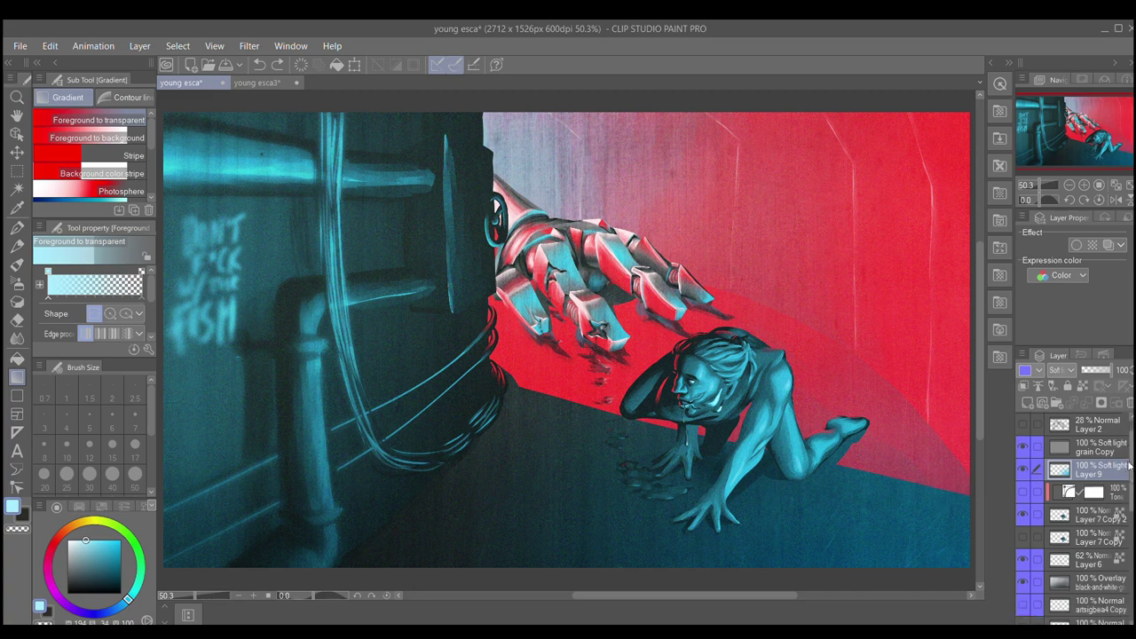
scroll(1130, 466, down, 8)
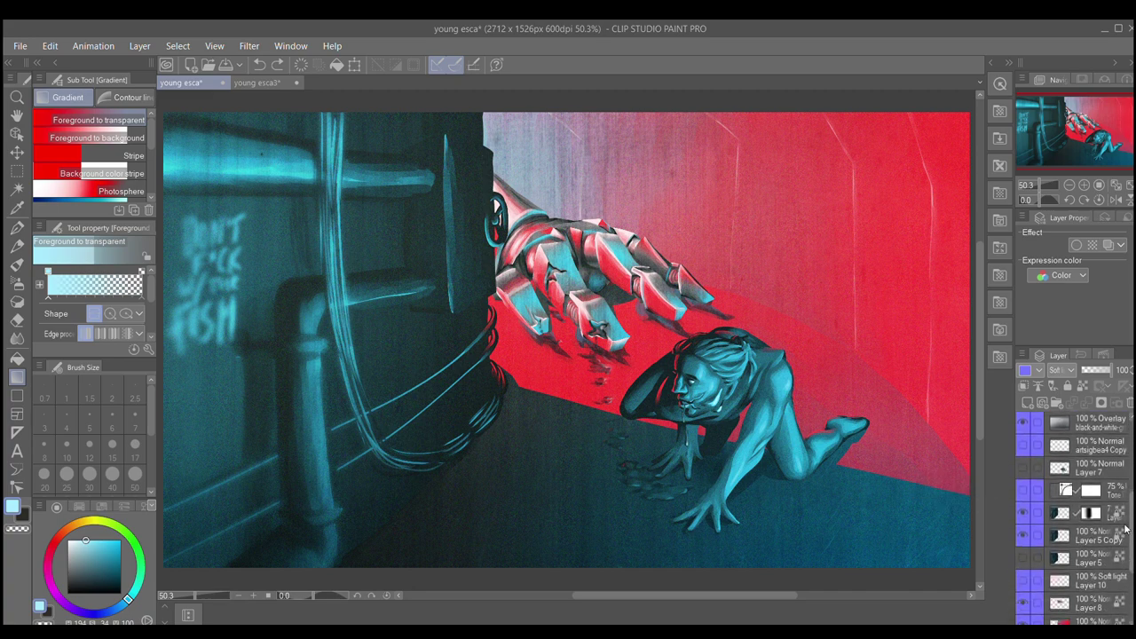
scroll(1126, 529, down, 2)
click(1021, 534)
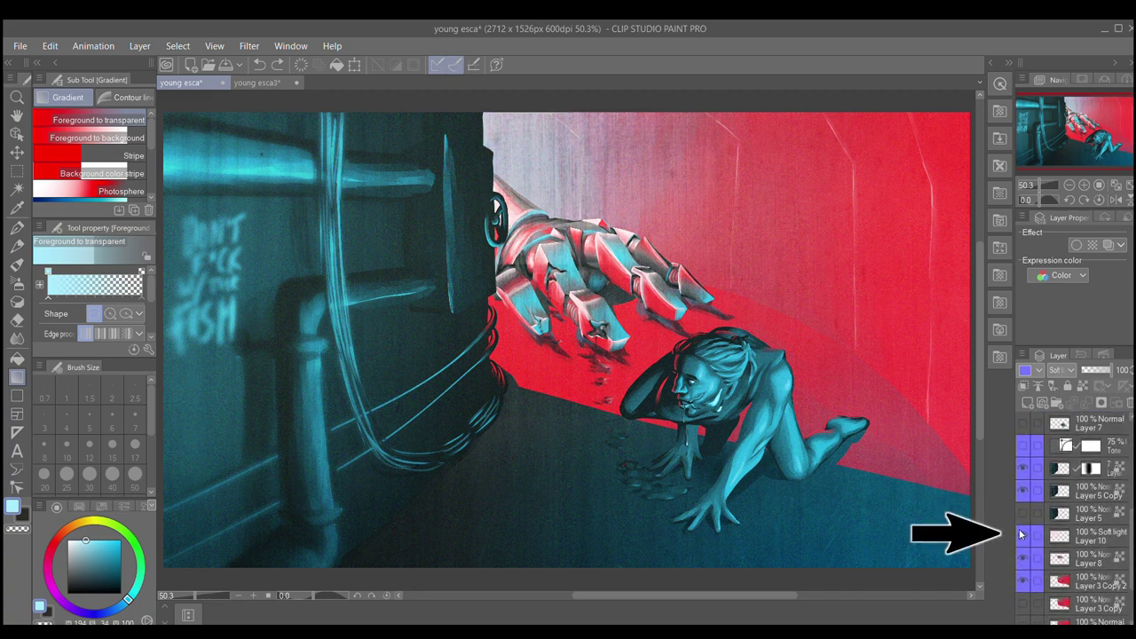
click(1021, 534)
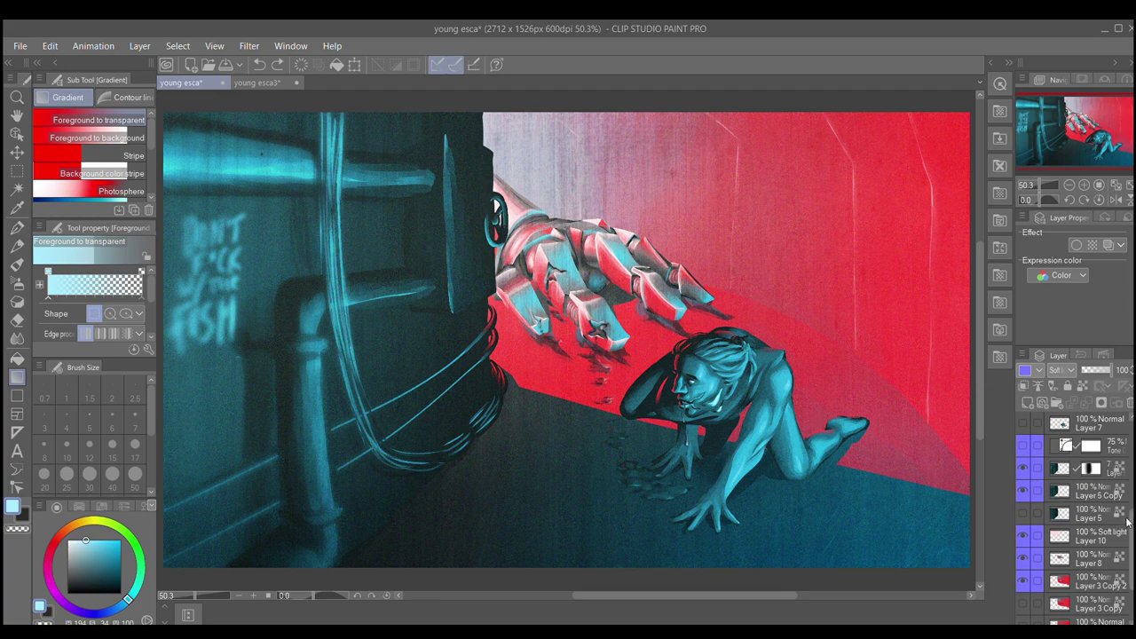
scroll(1132, 530, down, 2)
- Turn on the figure's tone curve layer and toggle the 75% tone curve off and on to compare
drag(1132, 530, 1130, 437)
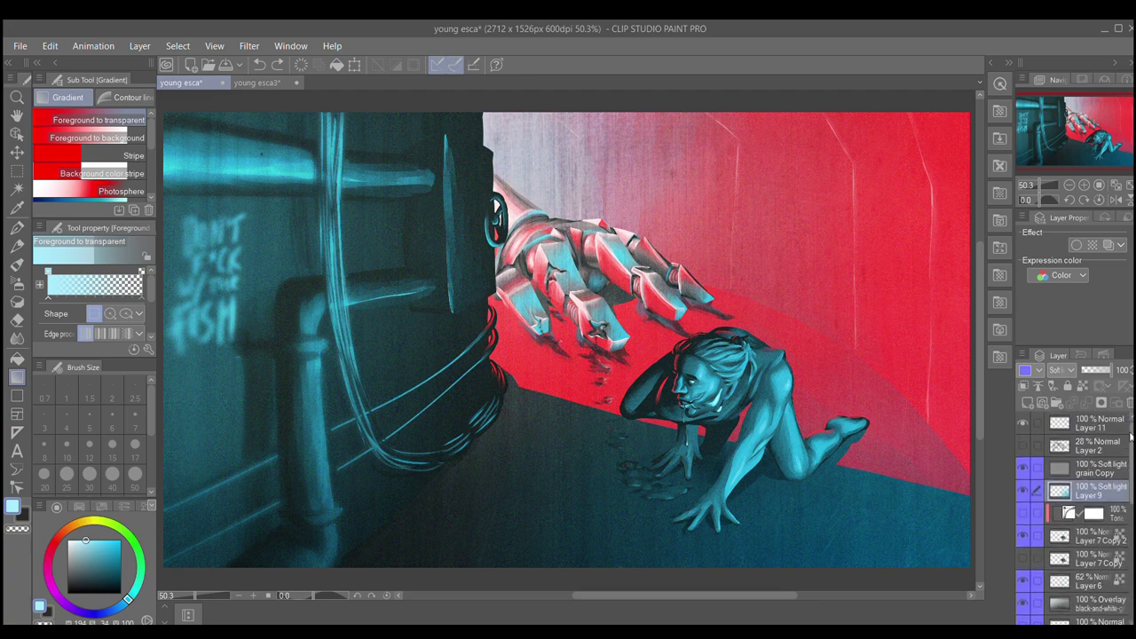
click(1020, 511)
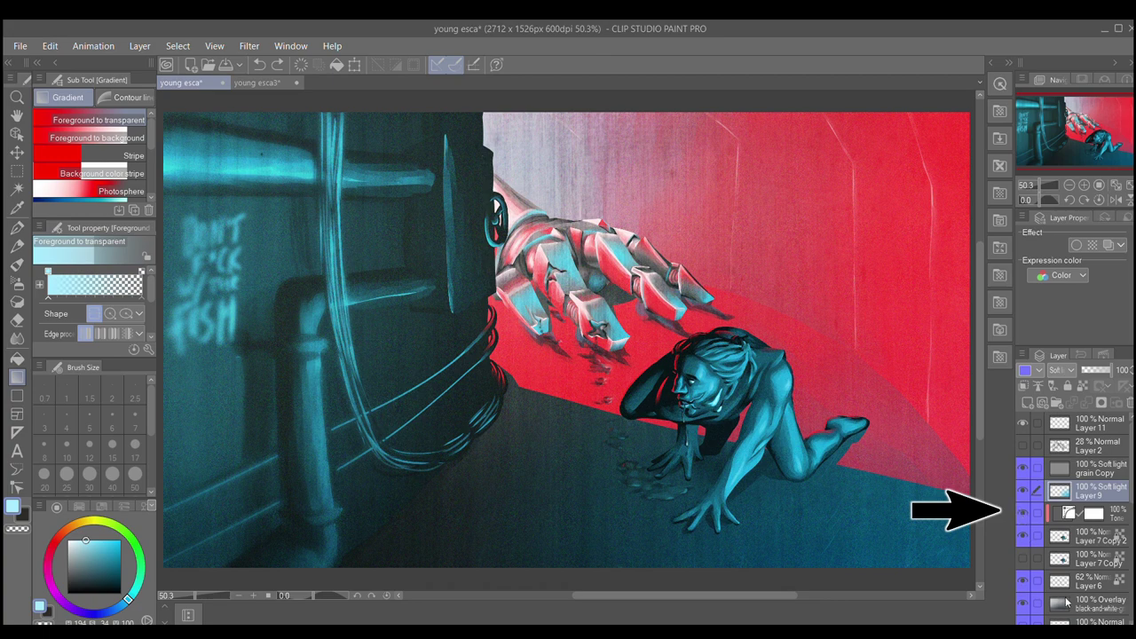
scroll(1108, 520, down, 3)
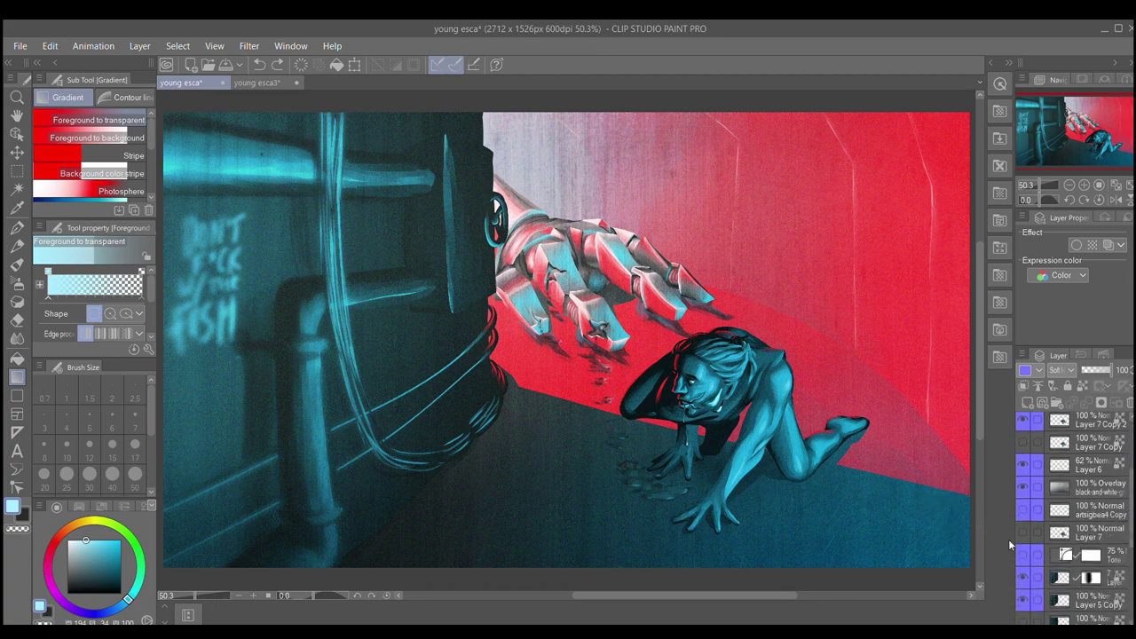
click(1020, 554)
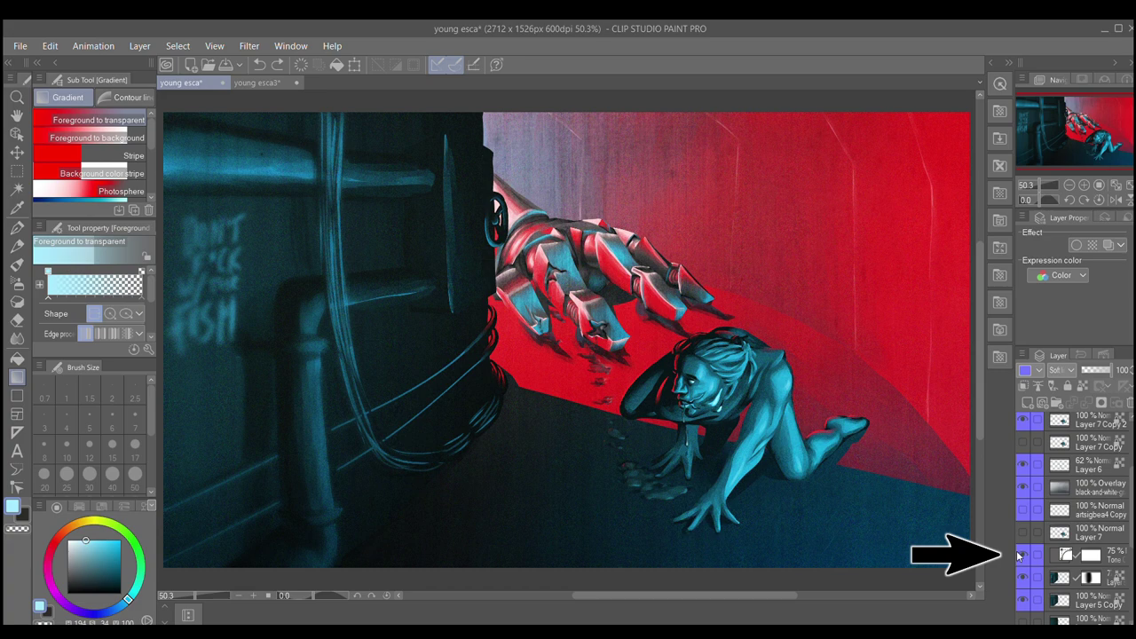
click(1023, 554)
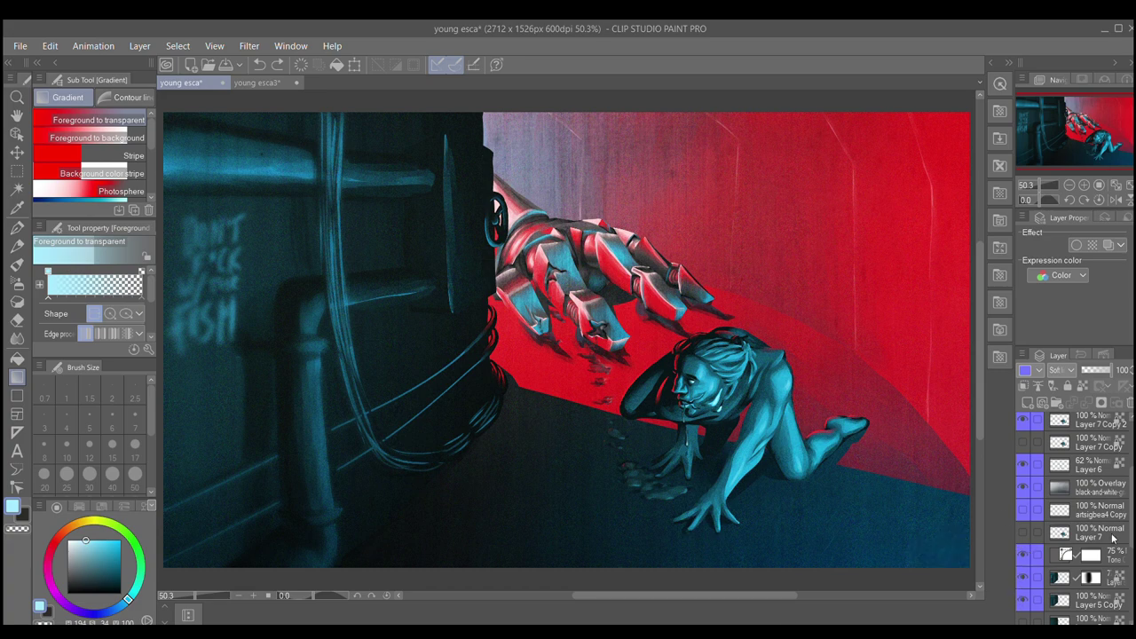
scroll(1092, 504, up, 2)
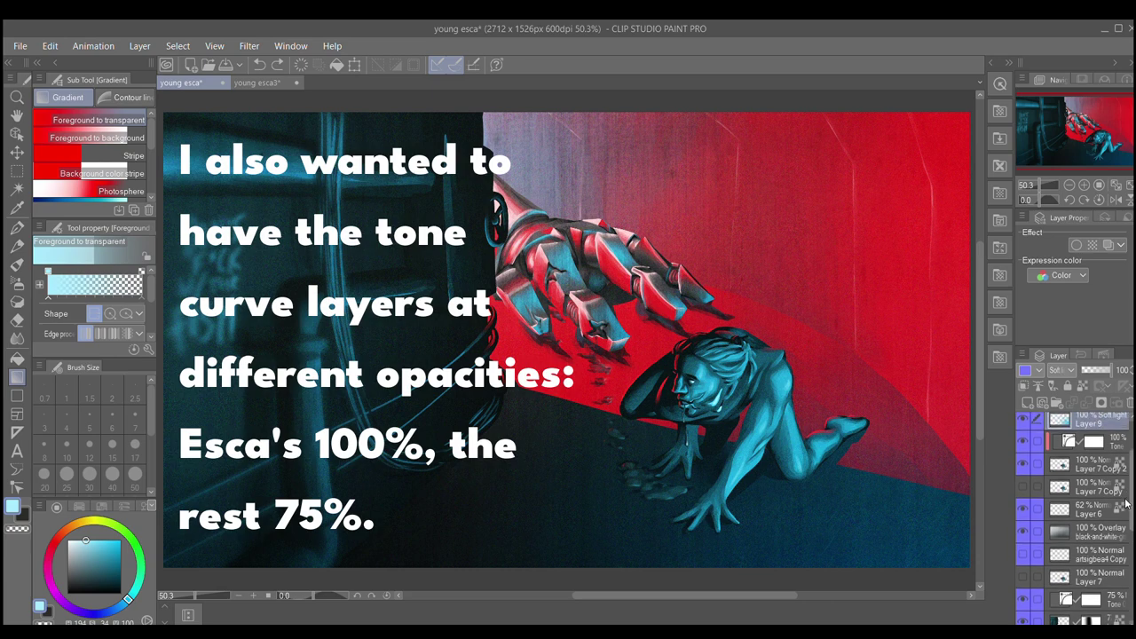
- Select the Overlay, Layer 6 (62%), and the 100% and 75% Tone Curve layers to compare opacities
click(1074, 530)
click(1077, 508)
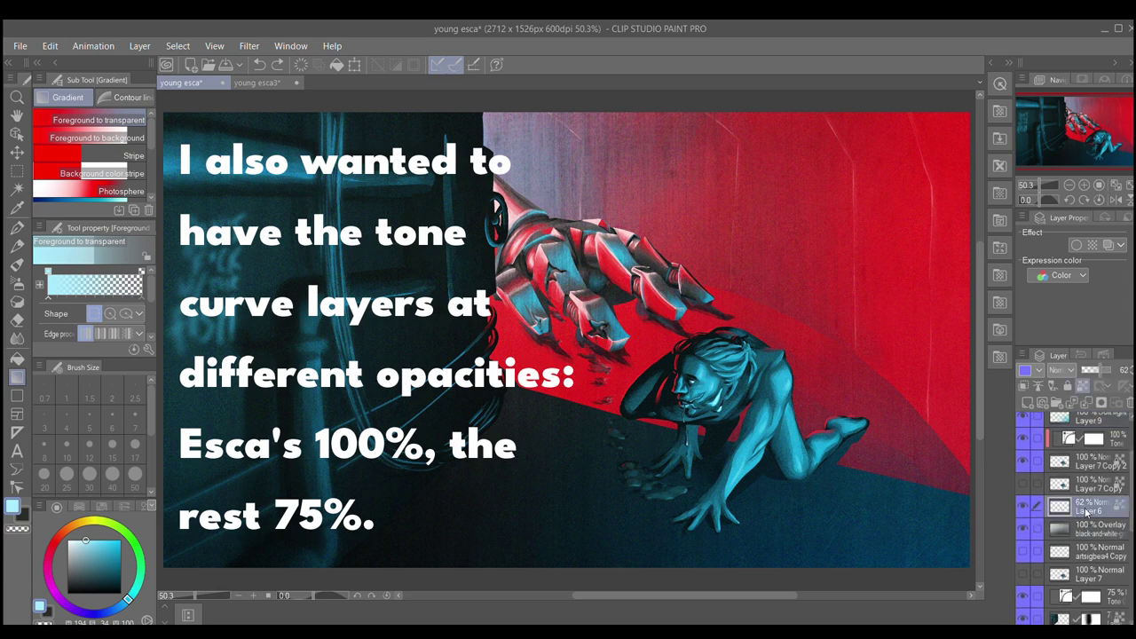
click(1115, 443)
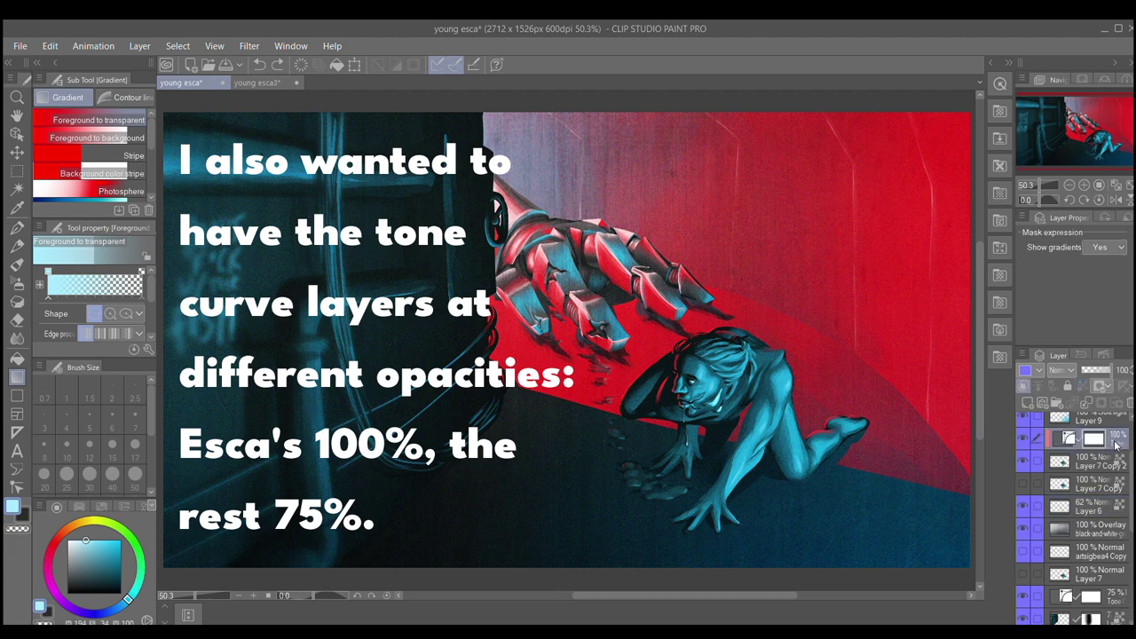
click(1101, 596)
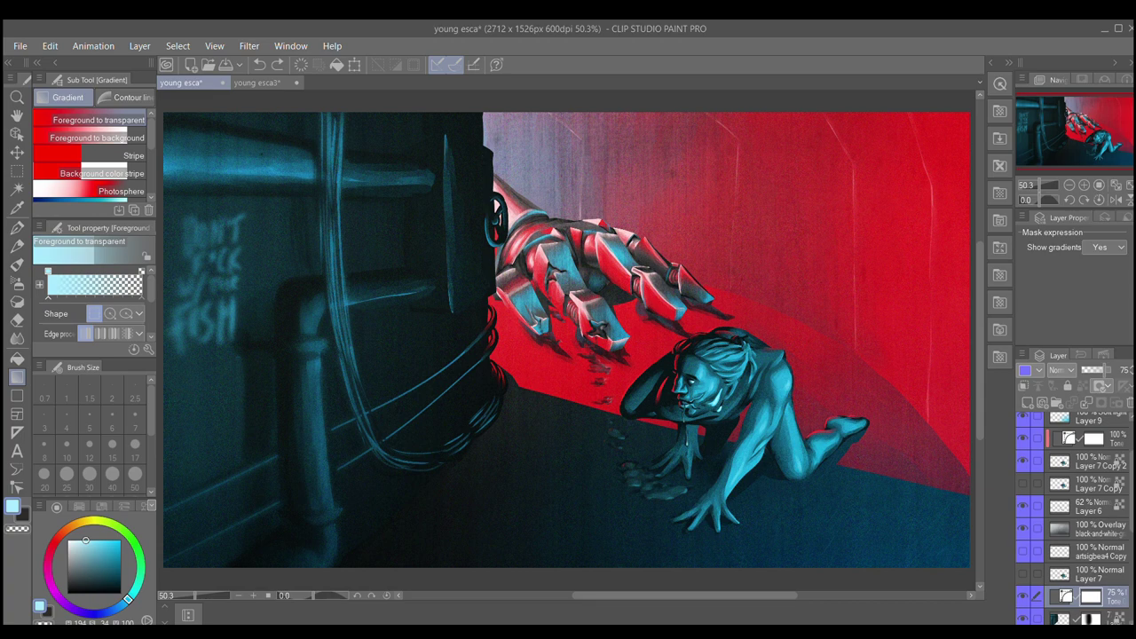